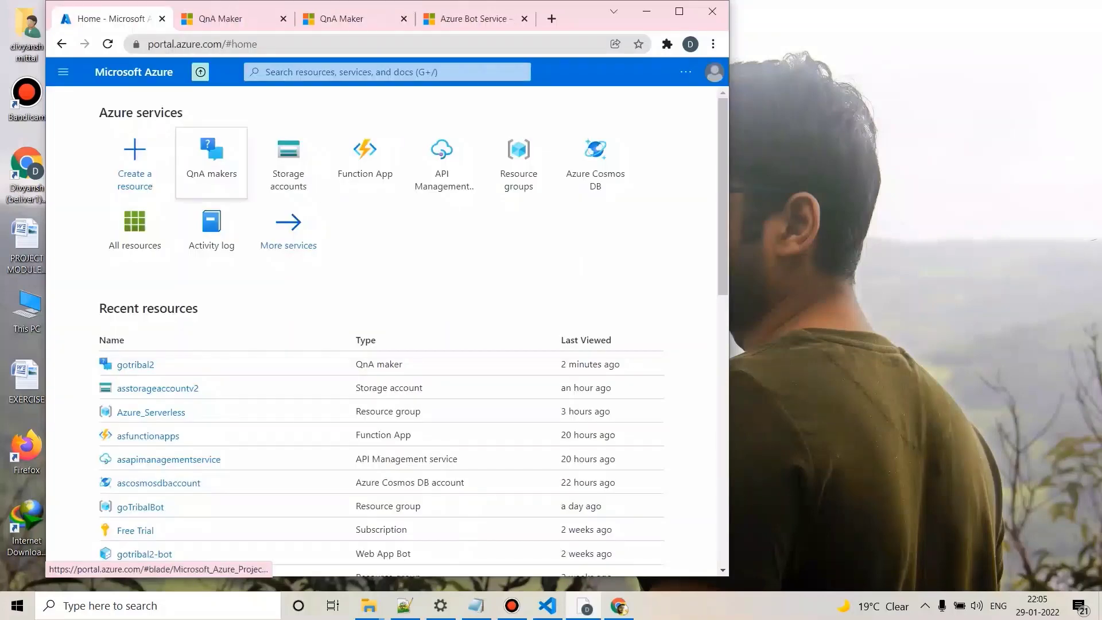
Step: Open the gotribal2 QnA maker resource and go from its overview to the QnA Maker Portal
{"action": "left_click", "coordinate": [211, 164]}
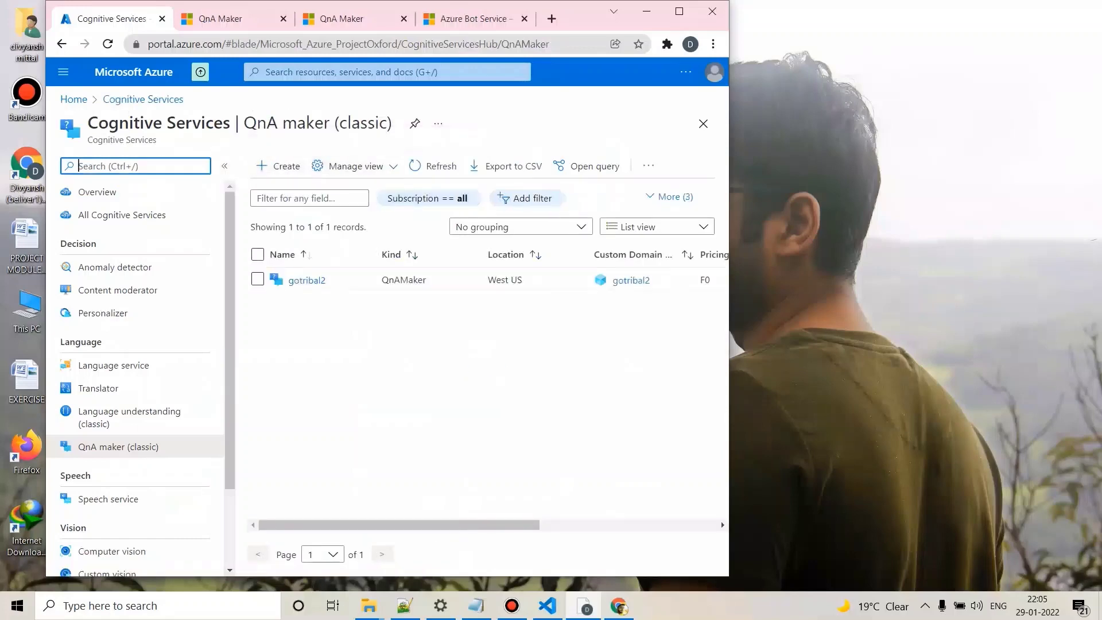
{"action": "left_click", "coordinate": [307, 280]}
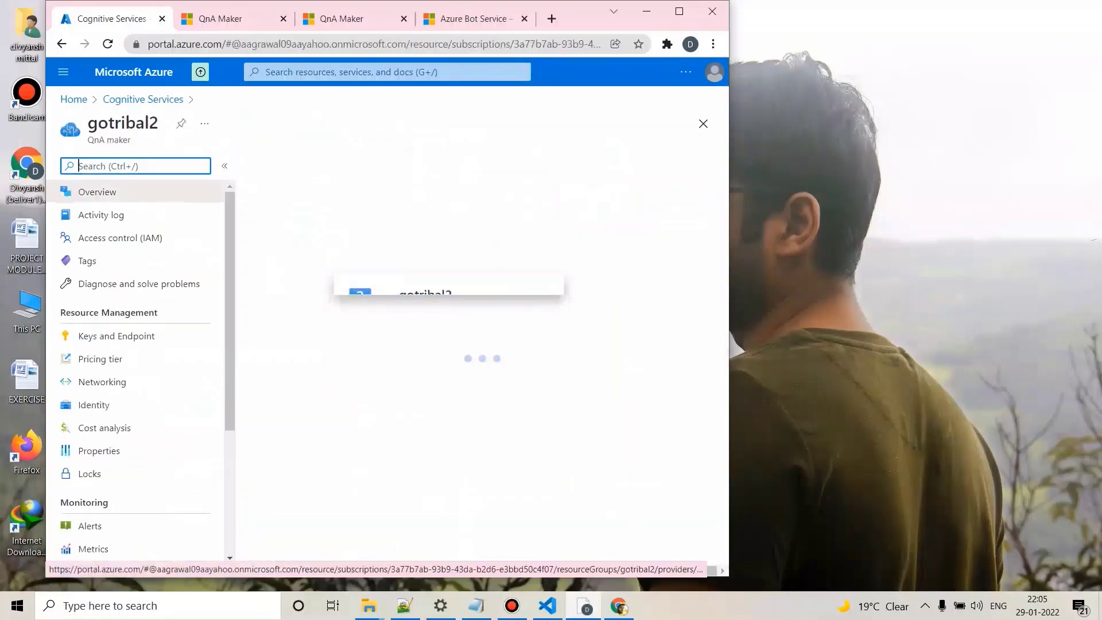
{"action": "type", "text": "11"}
{"action": "scroll", "coordinate": [482, 368], "scroll_direction": "down", "scroll_amount": 6}
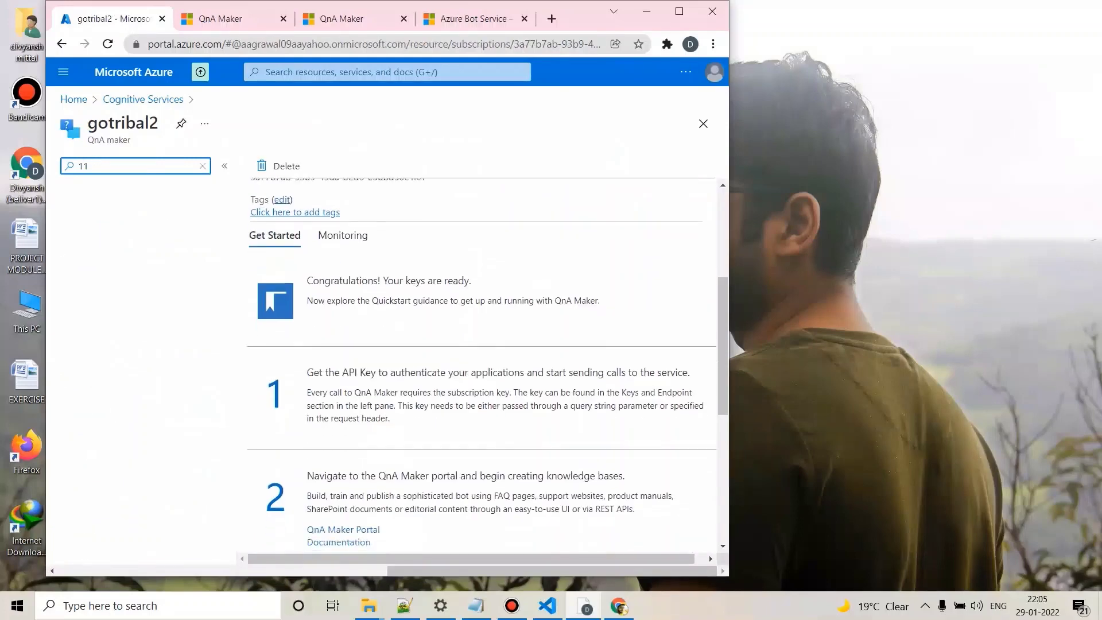
{"action": "left_click", "coordinate": [343, 408]}
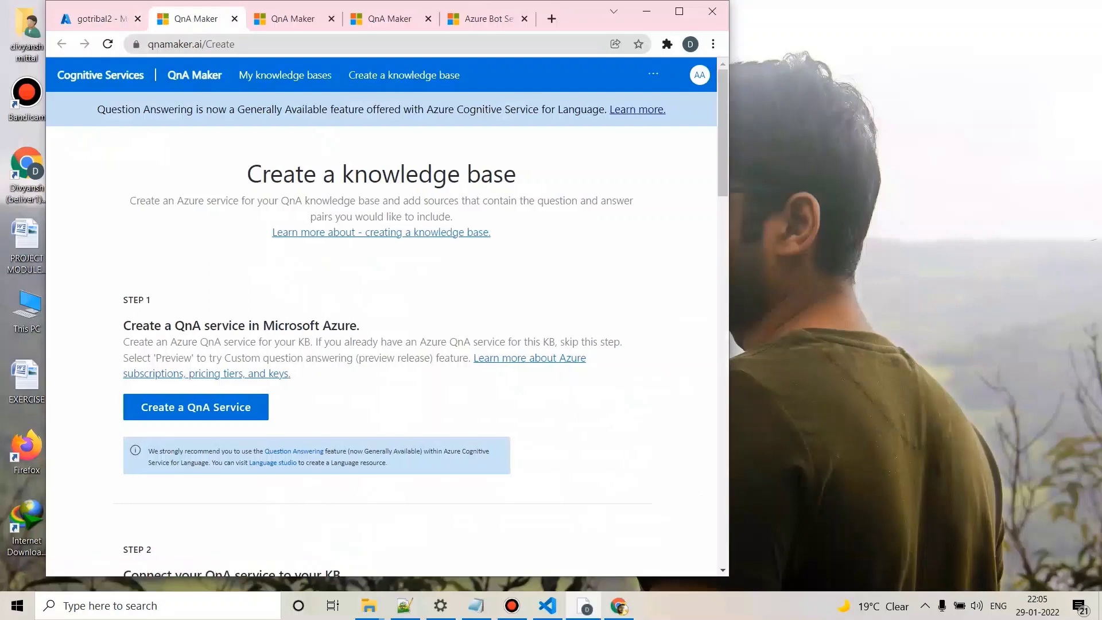
Step: Open the existing knowledge base, look through its editorial question and answer pairs, and bring up its test pane
{"action": "left_click", "coordinate": [285, 75]}
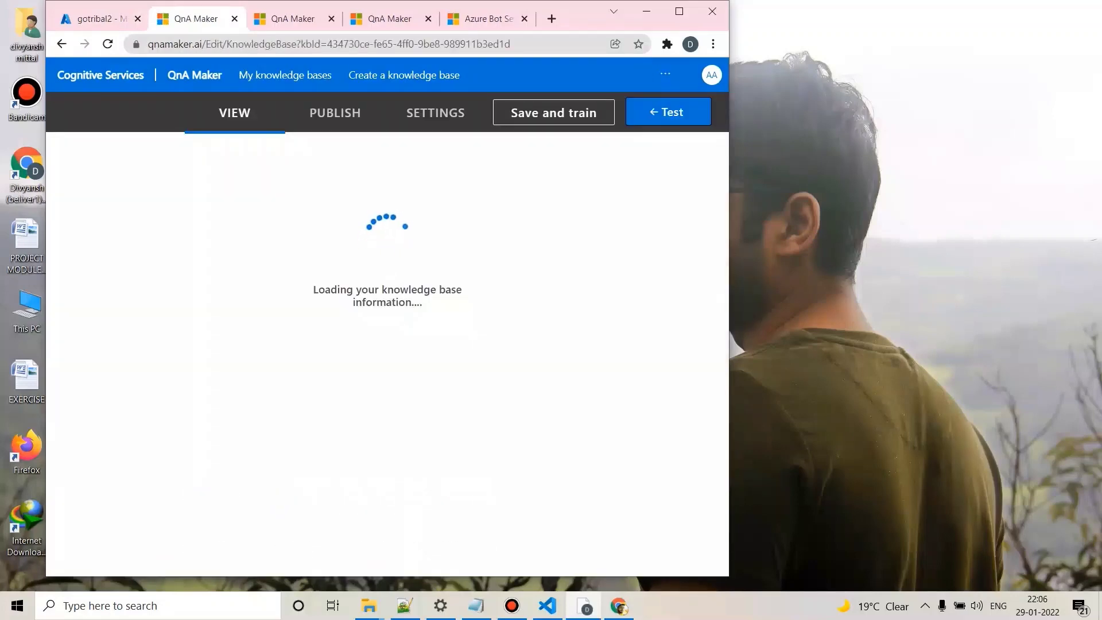
{"action": "scroll", "coordinate": [382, 344], "scroll_direction": "down", "scroll_amount": 10}
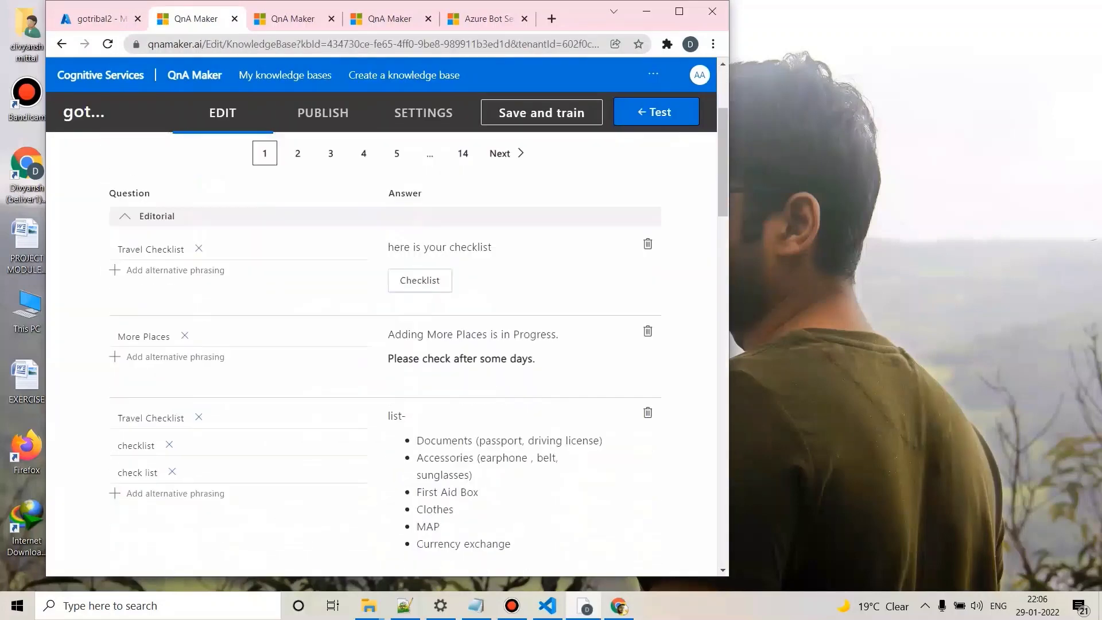
{"action": "scroll", "coordinate": [382, 344], "scroll_direction": "up", "scroll_amount": 10}
{"action": "left_click", "coordinate": [656, 112]}
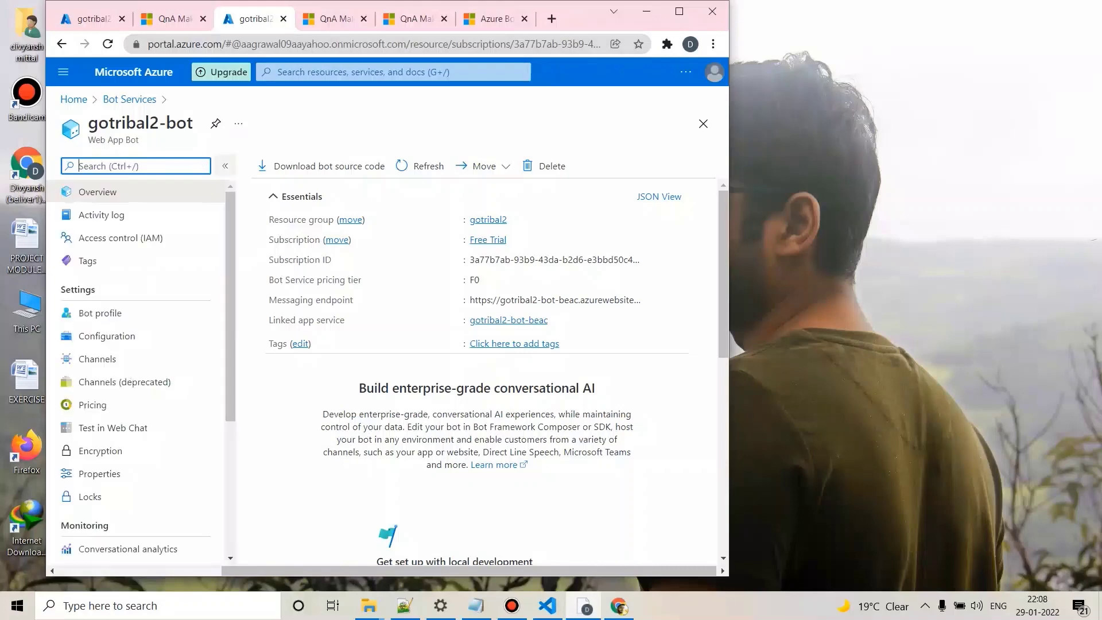
Step: Close the bot's page and list all bots on the Azure Portal from the knowledge base's deployment page
{"action": "key", "text": "ctrl+w"}
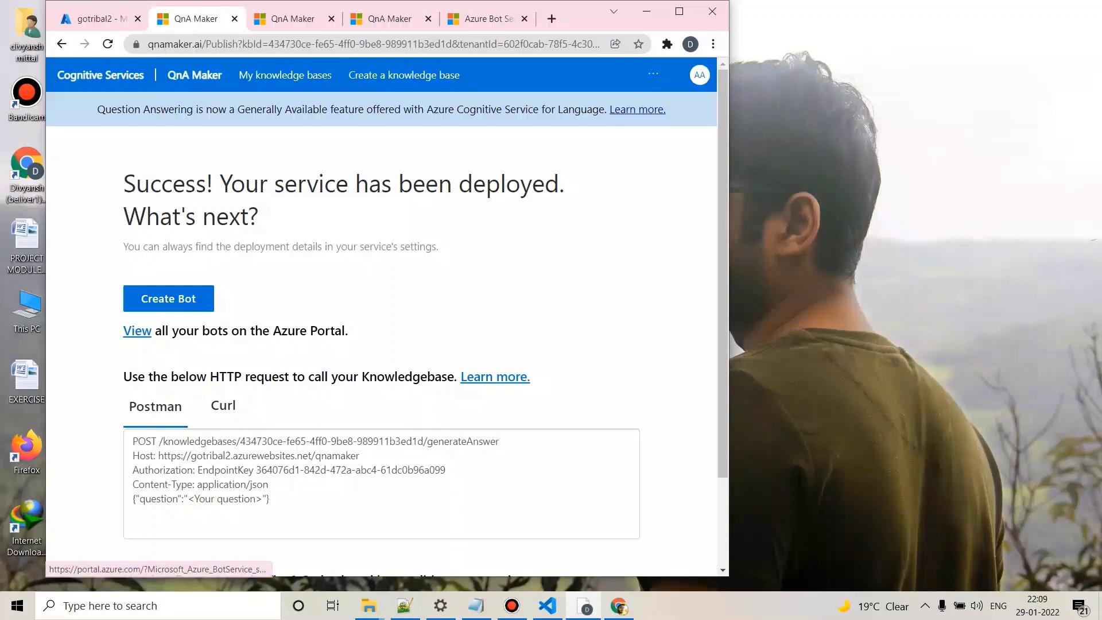
{"action": "left_click", "coordinate": [137, 331]}
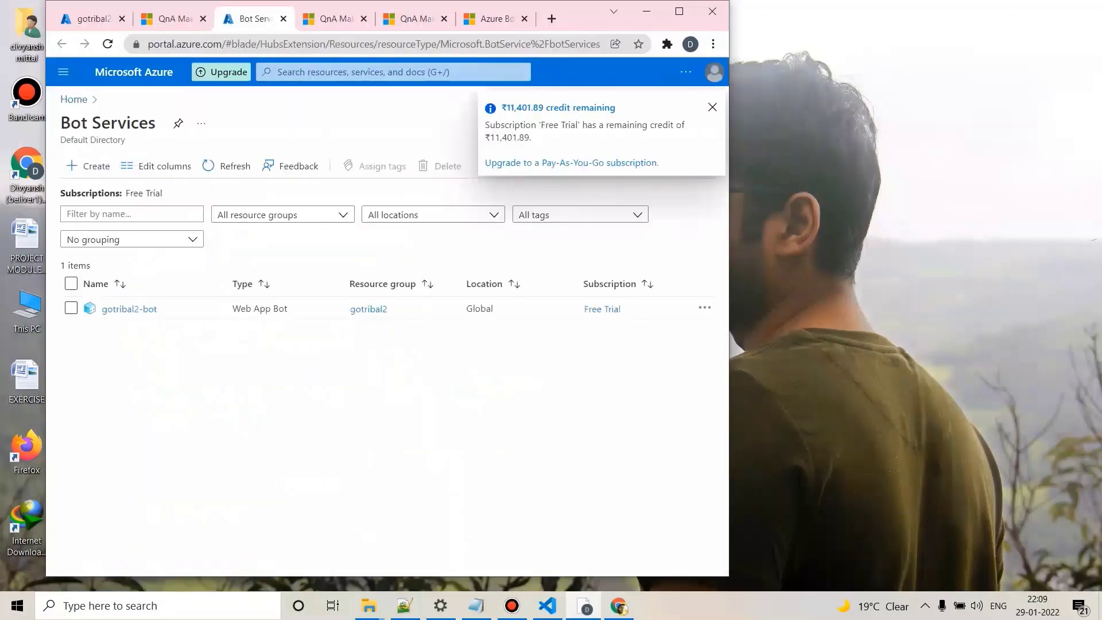
{"action": "key", "text": "ctrl+6"}
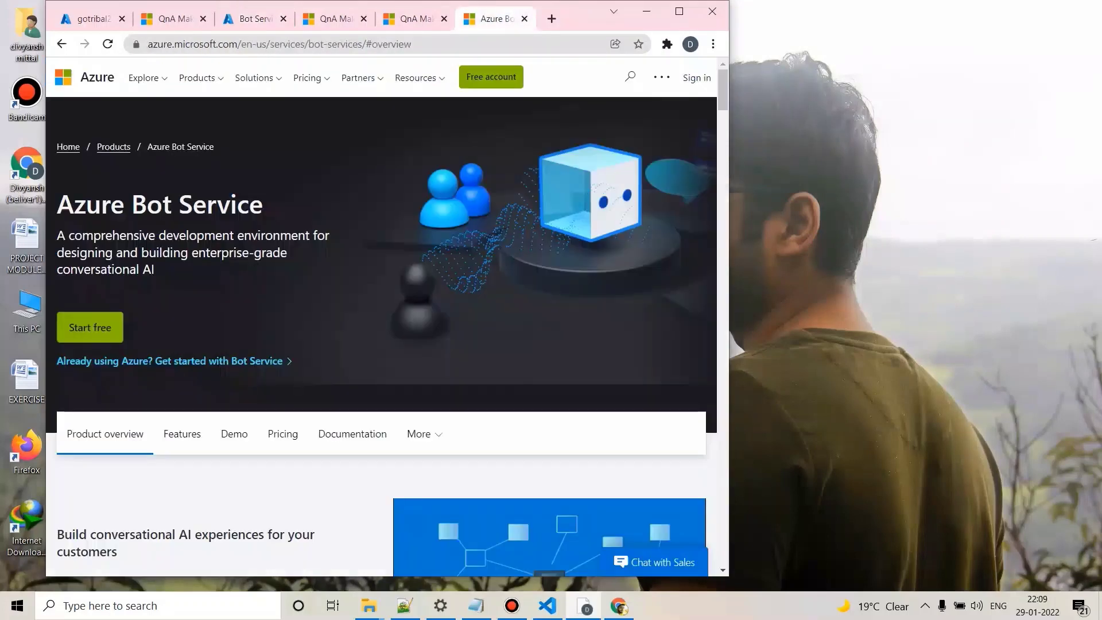
{"action": "key", "text": "ctrl+2"}
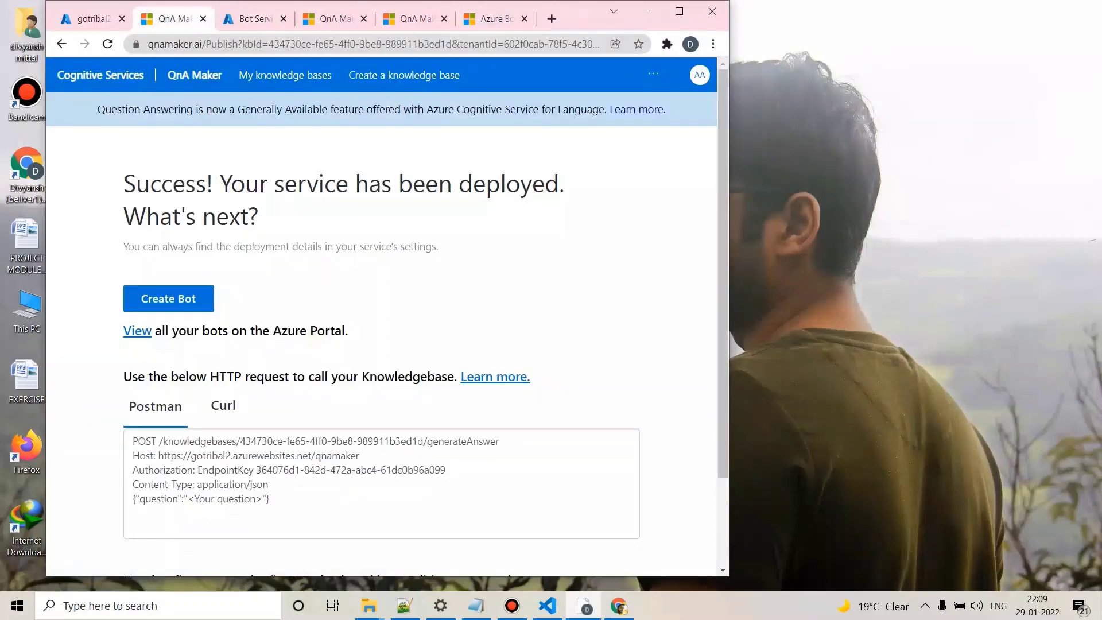
{"action": "key", "text": "ctrl+3"}
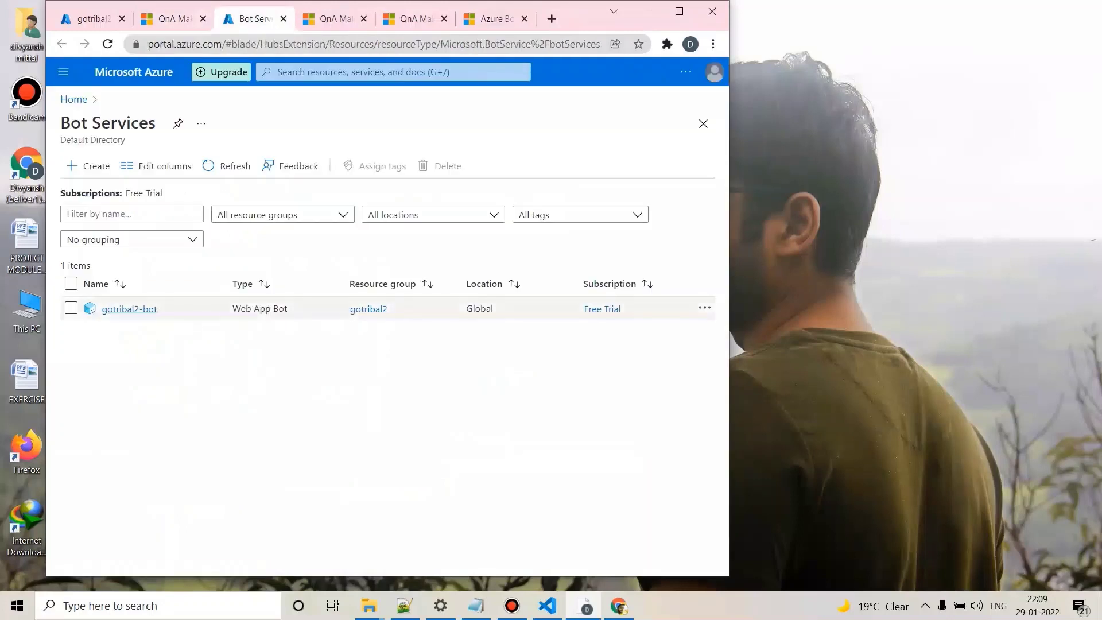
Step: Open the gotribal2-bot resource and look through its available settings and monitoring pages
{"action": "left_click", "coordinate": [130, 309]}
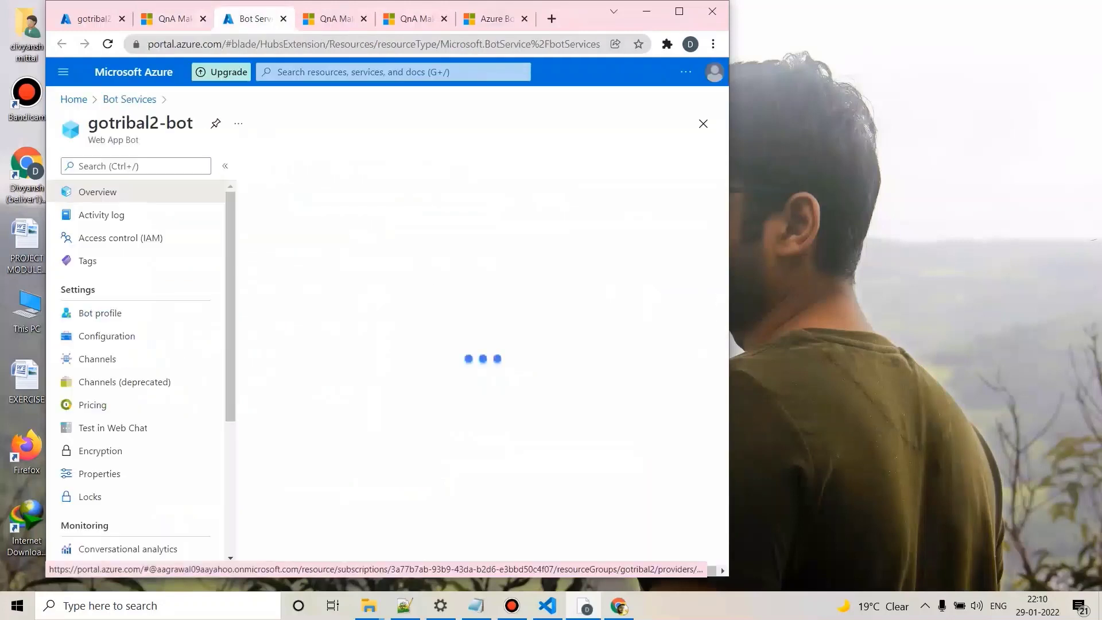
{"action": "scroll", "coordinate": [132, 289], "scroll_direction": "down", "scroll_amount": 3}
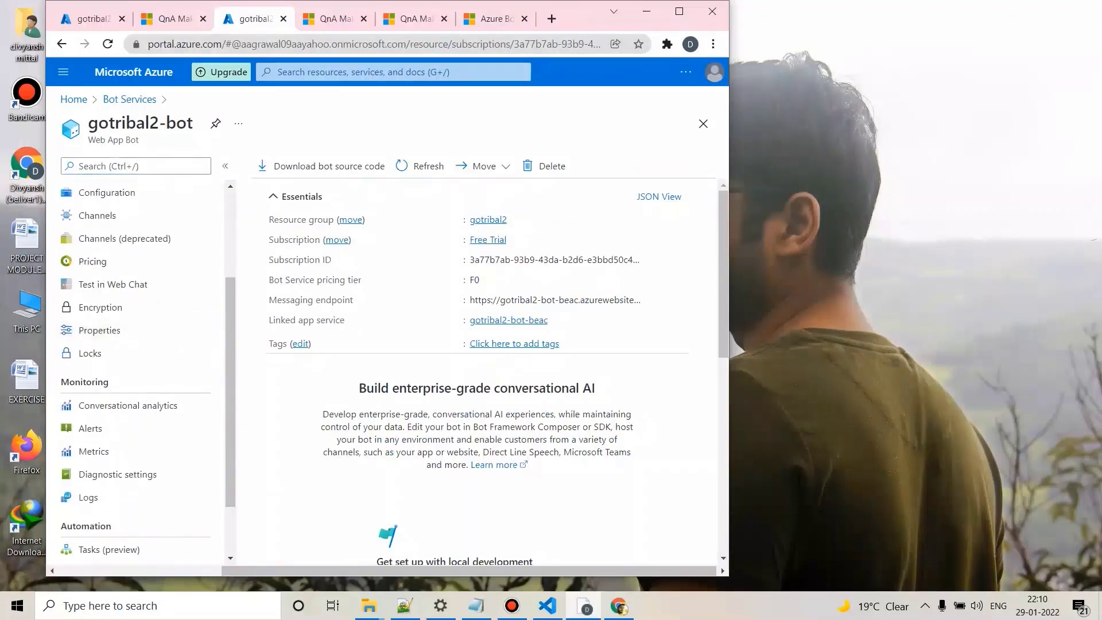
{"action": "scroll", "coordinate": [132, 289], "scroll_direction": "up", "scroll_amount": 3}
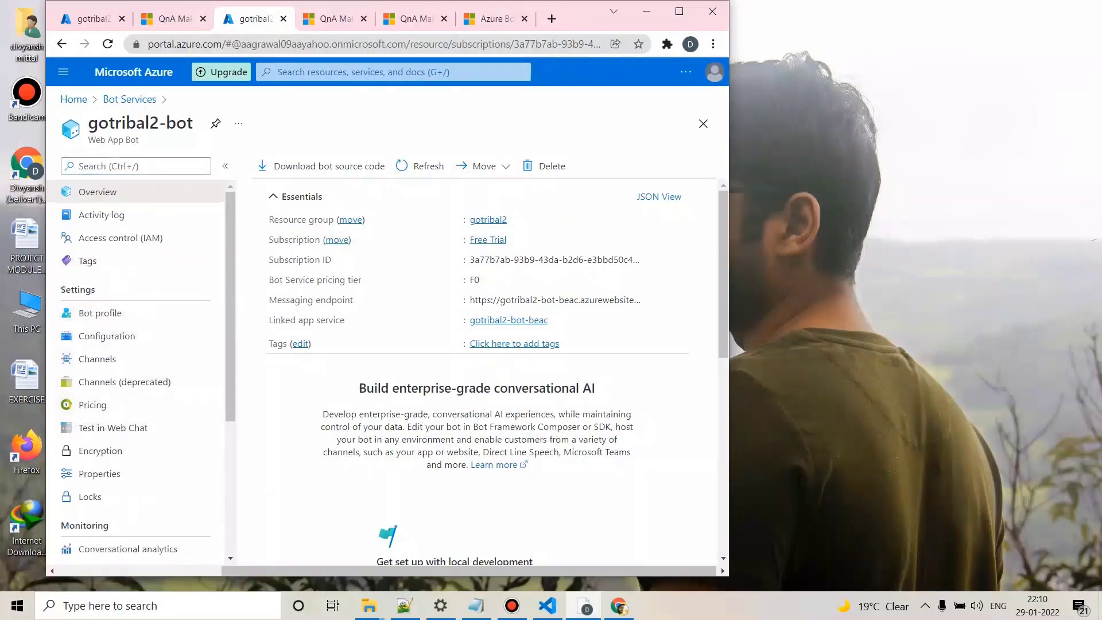
{"action": "scroll", "coordinate": [132, 369], "scroll_direction": "down", "scroll_amount": 3}
{"action": "scroll", "coordinate": [132, 369], "scroll_direction": "up", "scroll_amount": 2}
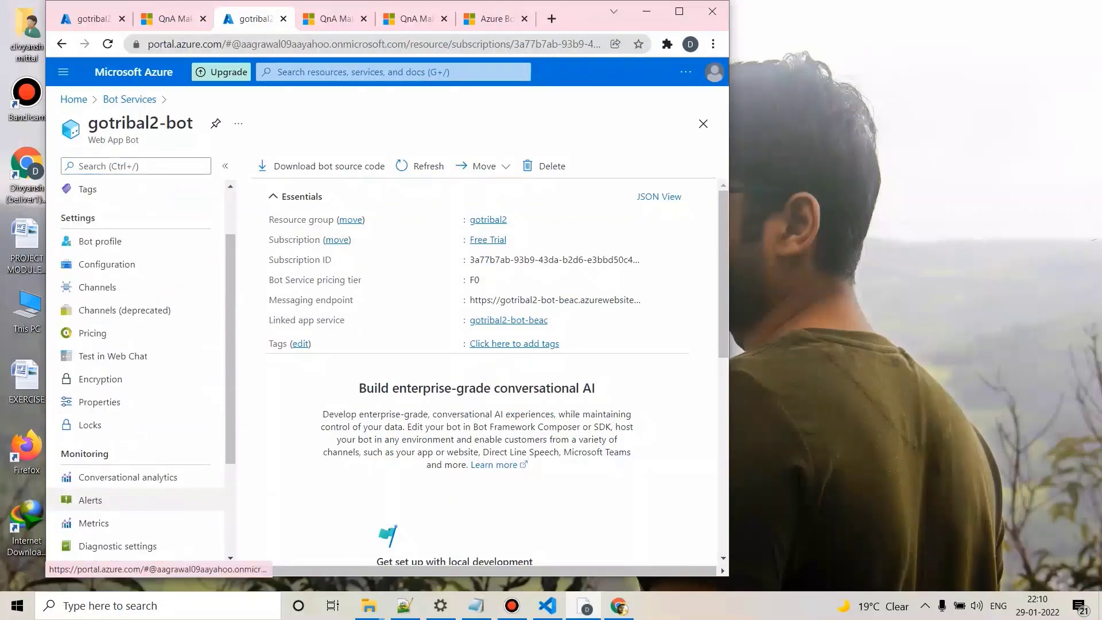
{"action": "scroll", "coordinate": [132, 368], "scroll_direction": "up", "scroll_amount": 1}
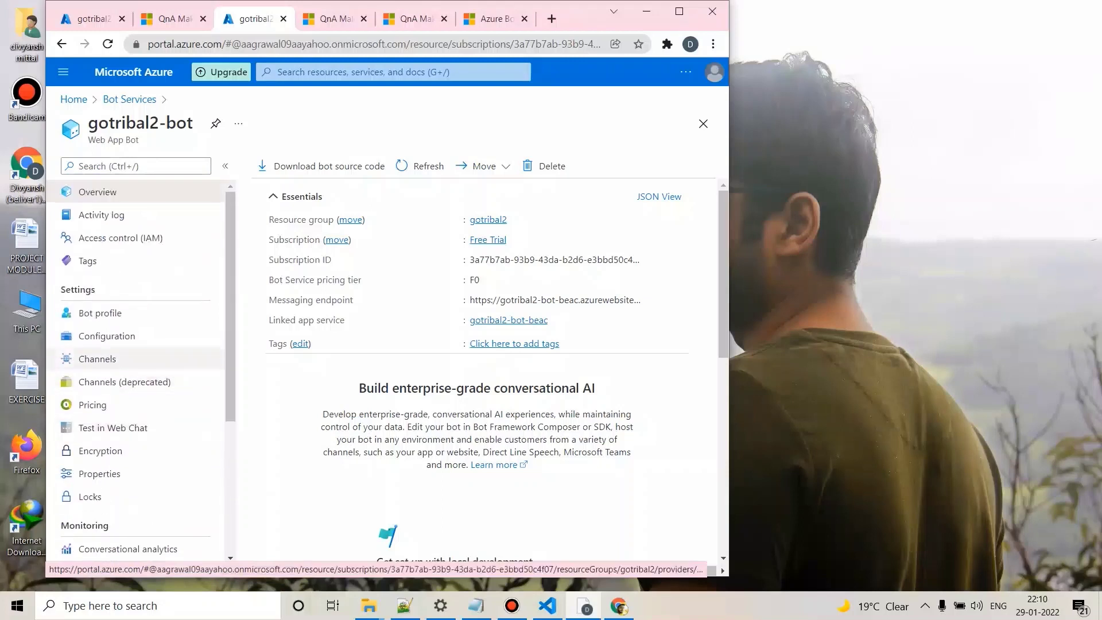
Step: Open the bot's Channels page and examine its connected and available channels
{"action": "left_click", "coordinate": [114, 359]}
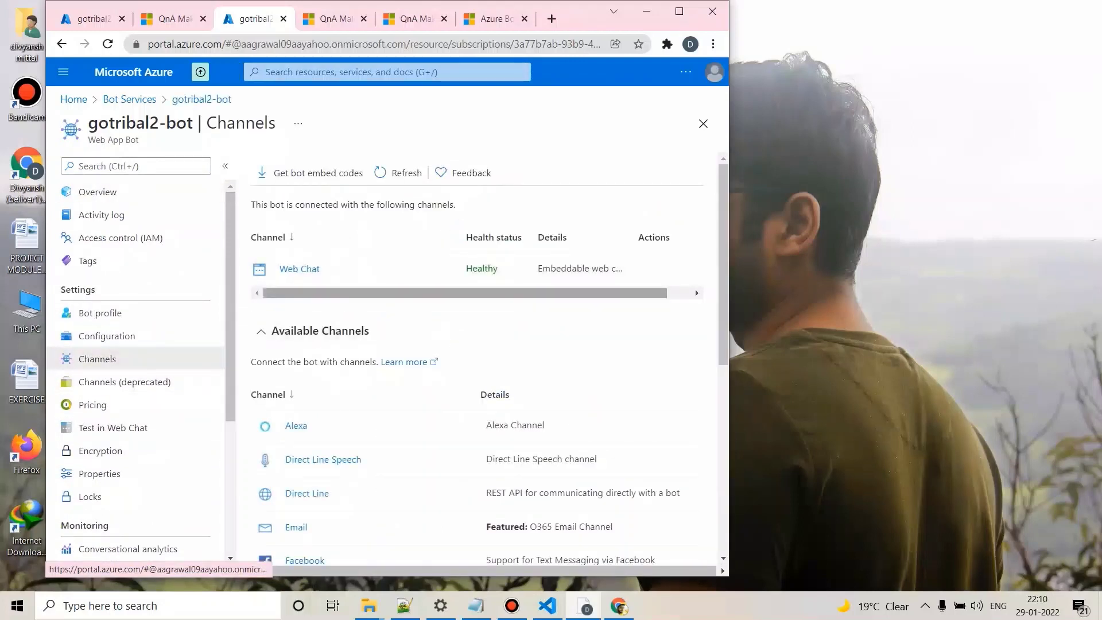
{"action": "scroll", "coordinate": [465, 270], "scroll_direction": "right", "scroll_amount": 1}
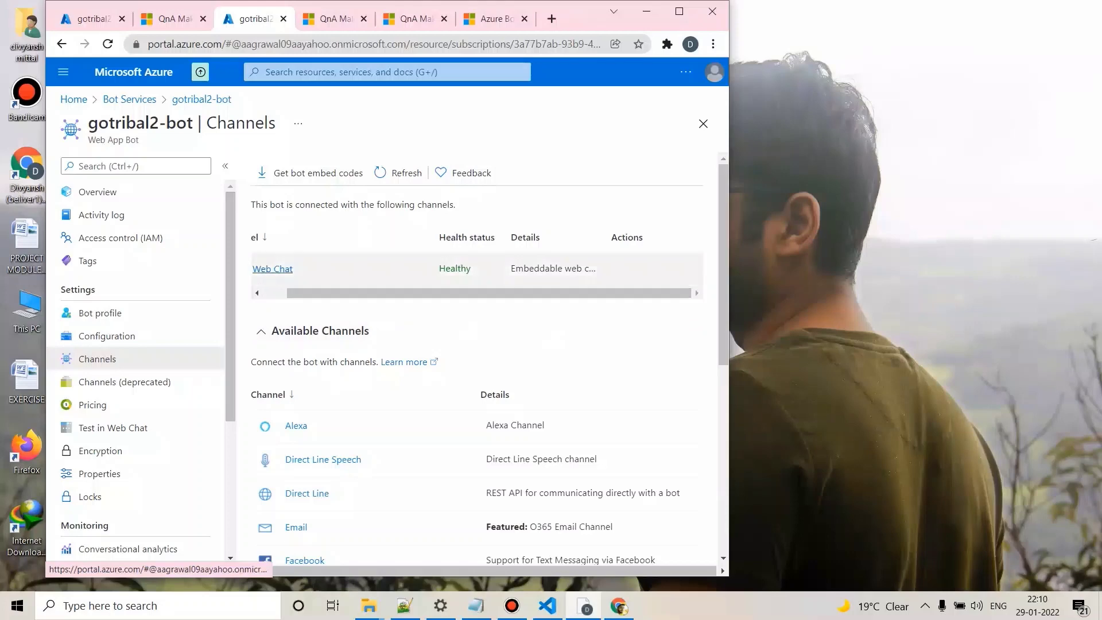
{"action": "scroll", "coordinate": [465, 269], "scroll_direction": "down", "scroll_amount": 2}
{"action": "scroll", "coordinate": [465, 269], "scroll_direction": "up", "scroll_amount": 2}
Step: Switch to Visual Studio Code to look through the AzureGoTribal – FRT PROJECT.html source, and return to the bot's channels
{"action": "left_click", "coordinate": [548, 606]}
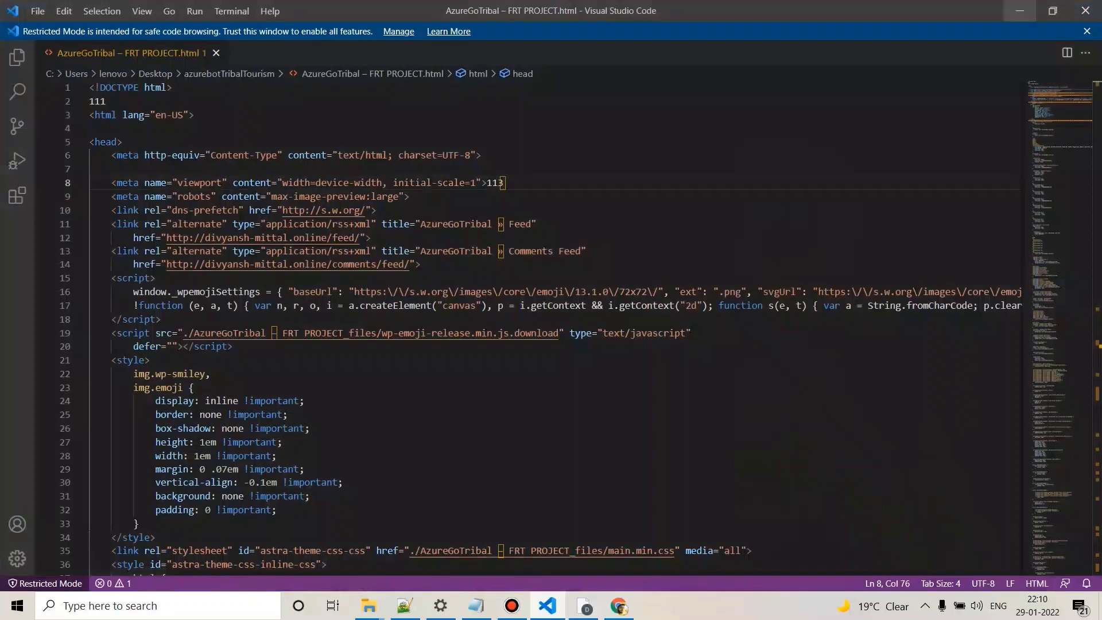
{"action": "scroll", "coordinate": [551, 327], "scroll_direction": "down", "scroll_amount": 4}
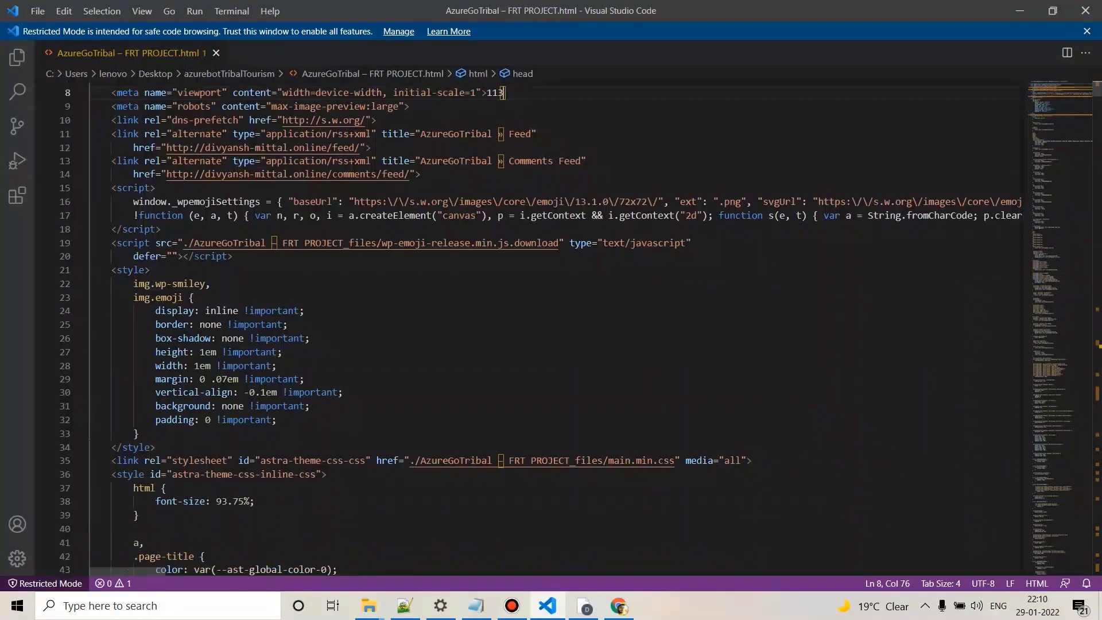
{"action": "scroll", "coordinate": [551, 328], "scroll_direction": "down", "scroll_amount": 9}
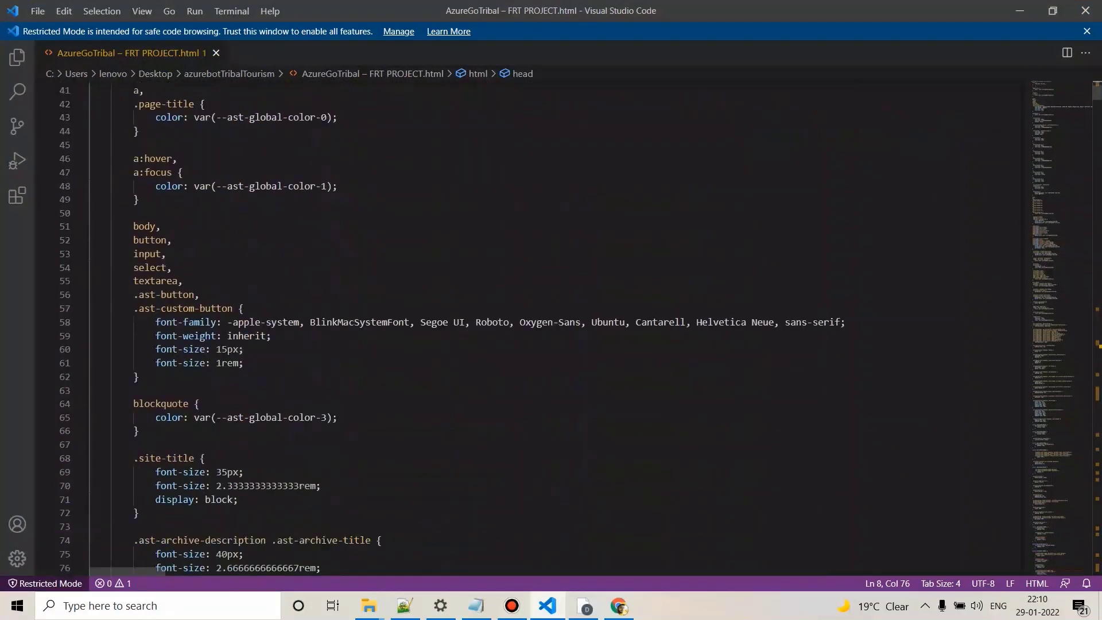
{"action": "key", "text": "alt+Tab"}
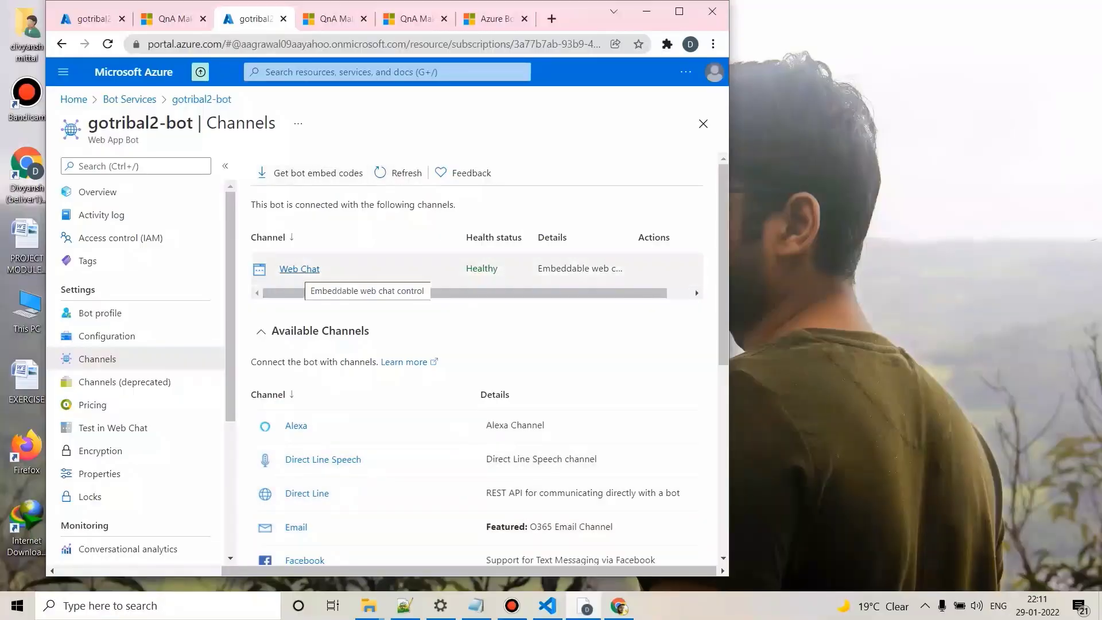
Step: Open the Web Chat channel and locate the iframe embed code of the Default Site
{"action": "left_click", "coordinate": [300, 269]}
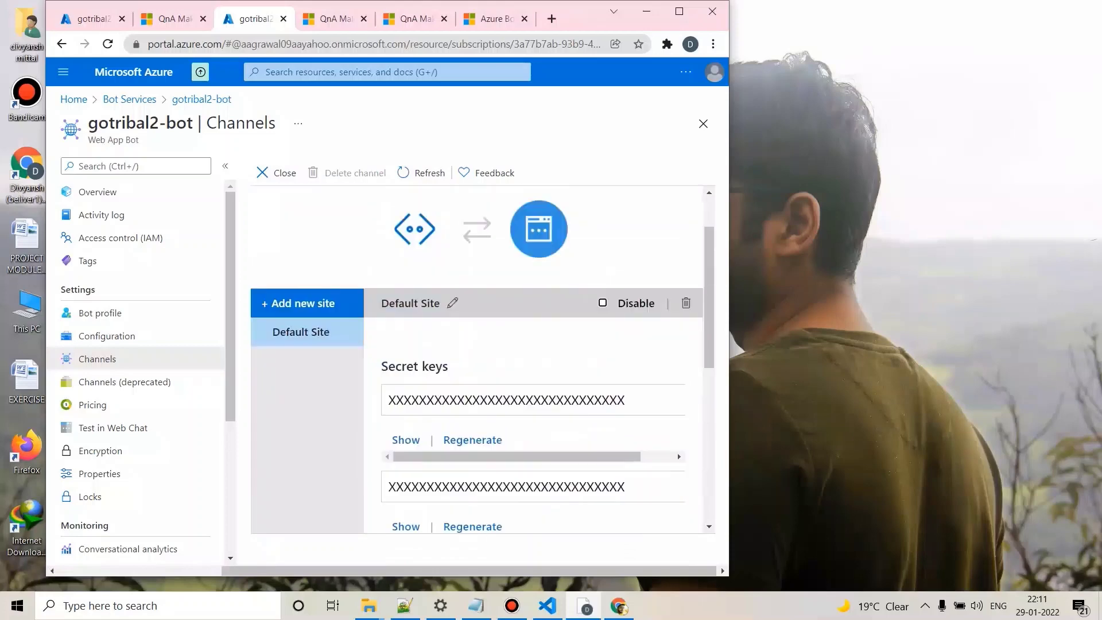
{"action": "scroll", "coordinate": [476, 359], "scroll_direction": "down", "scroll_amount": 2}
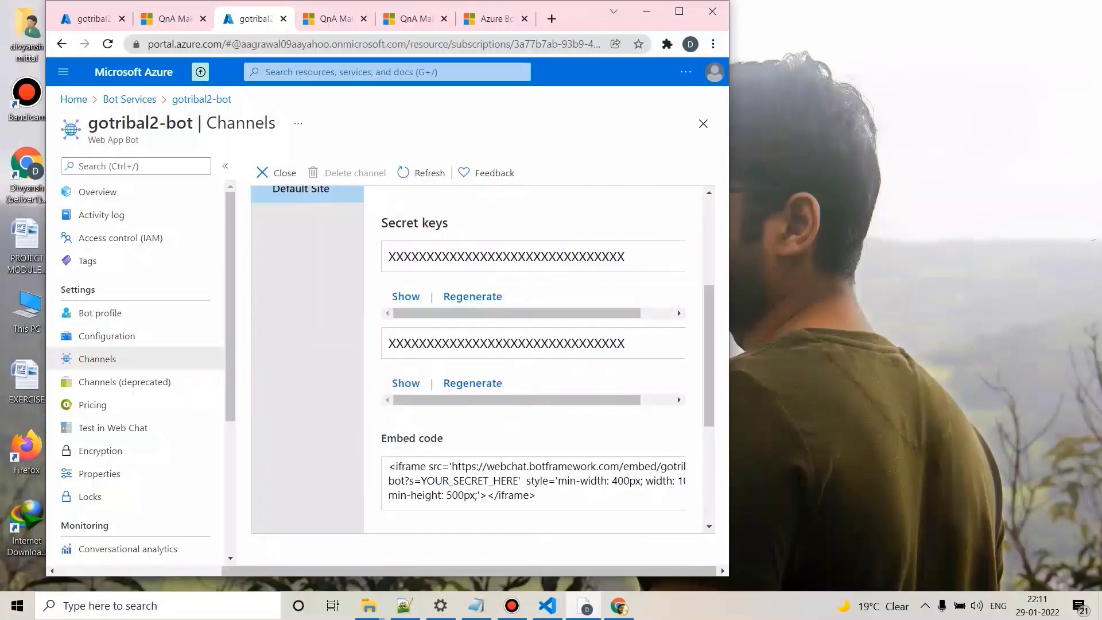
{"action": "left_click_drag", "start_coordinate": [382, 438], "coordinate": [424, 439]}
{"action": "scroll", "coordinate": [425, 439], "scroll_direction": "up", "scroll_amount": 1}
{"action": "scroll", "coordinate": [424, 438], "scroll_direction": "down", "scroll_amount": 2}
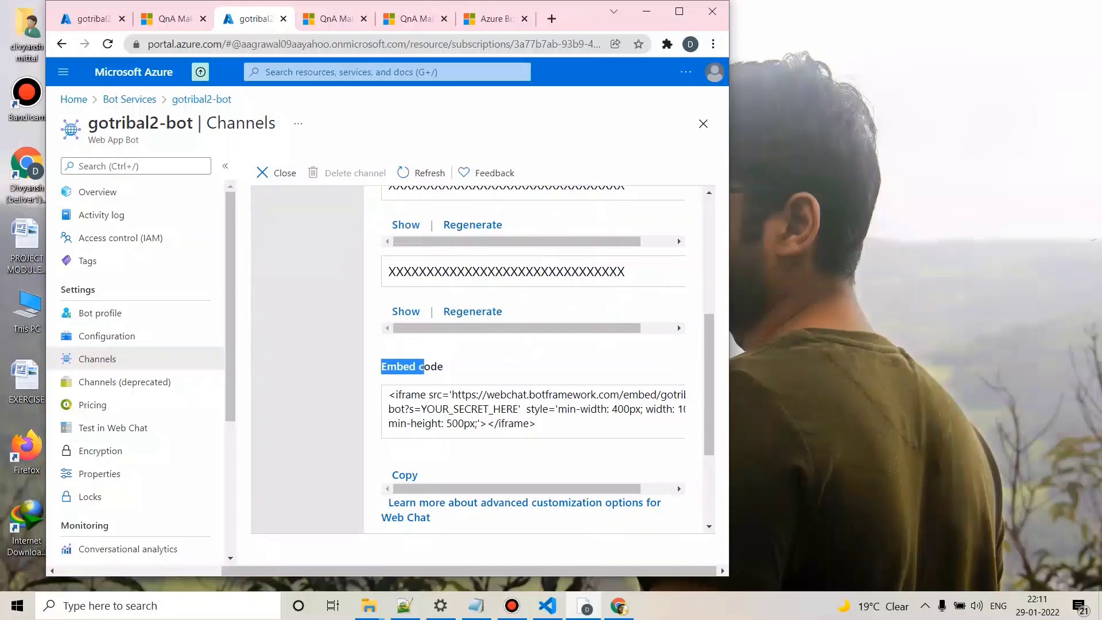
{"action": "left_click", "coordinate": [494, 410]}
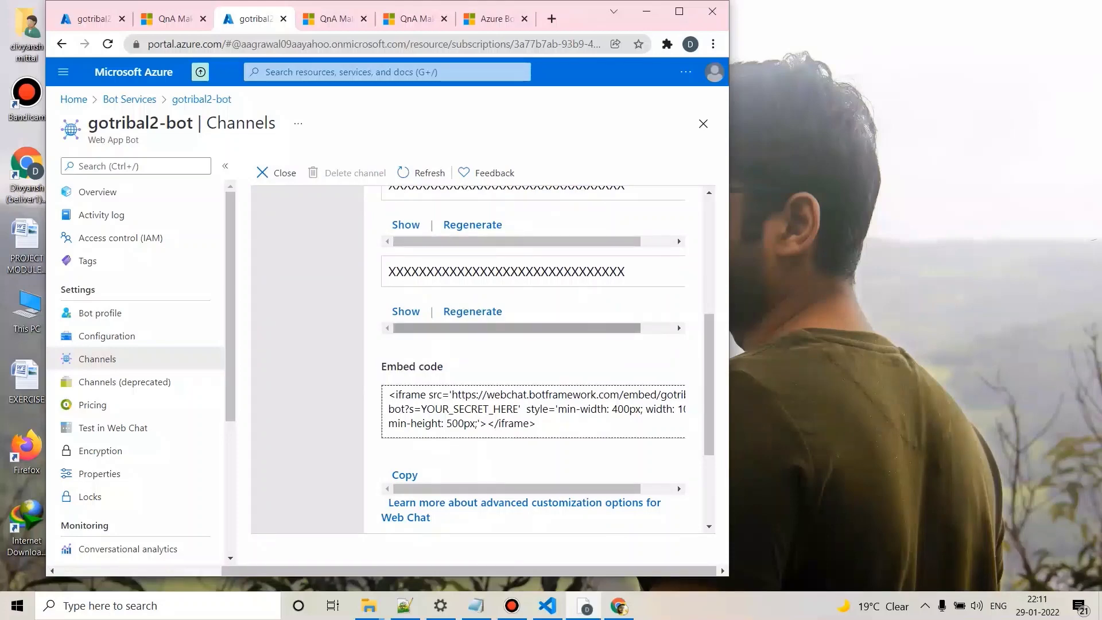
Step: Switch through Visual Studio Code to the Home page in the Elementor editor and examine the web chat bot embedded there
{"action": "left_click", "coordinate": [647, 11]}
{"action": "left_click", "coordinate": [548, 606]}
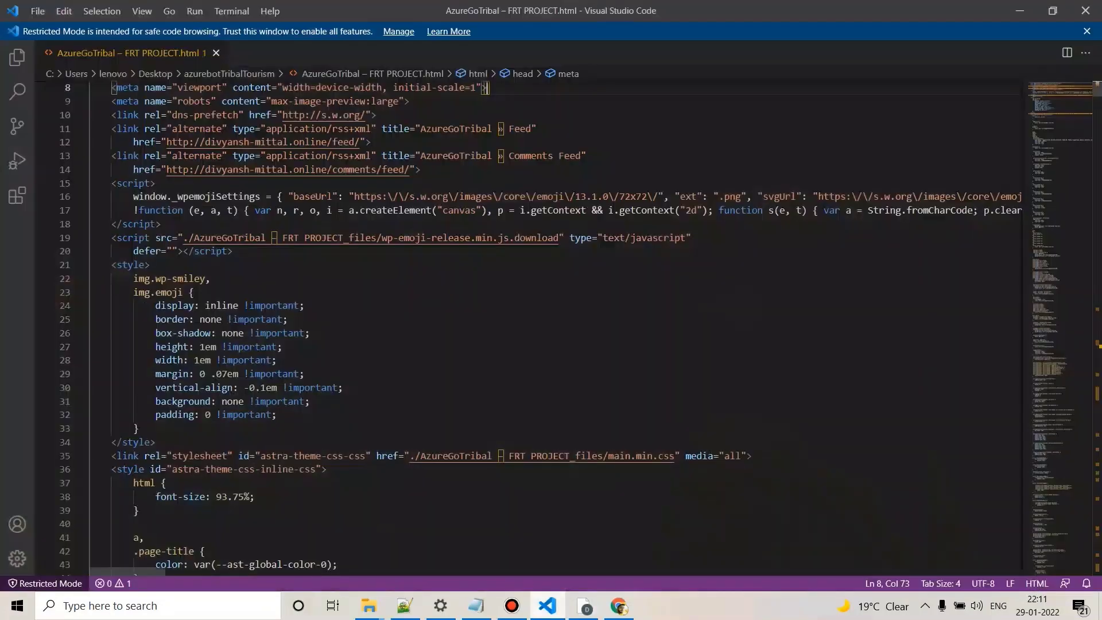
{"action": "left_click", "coordinate": [620, 606]}
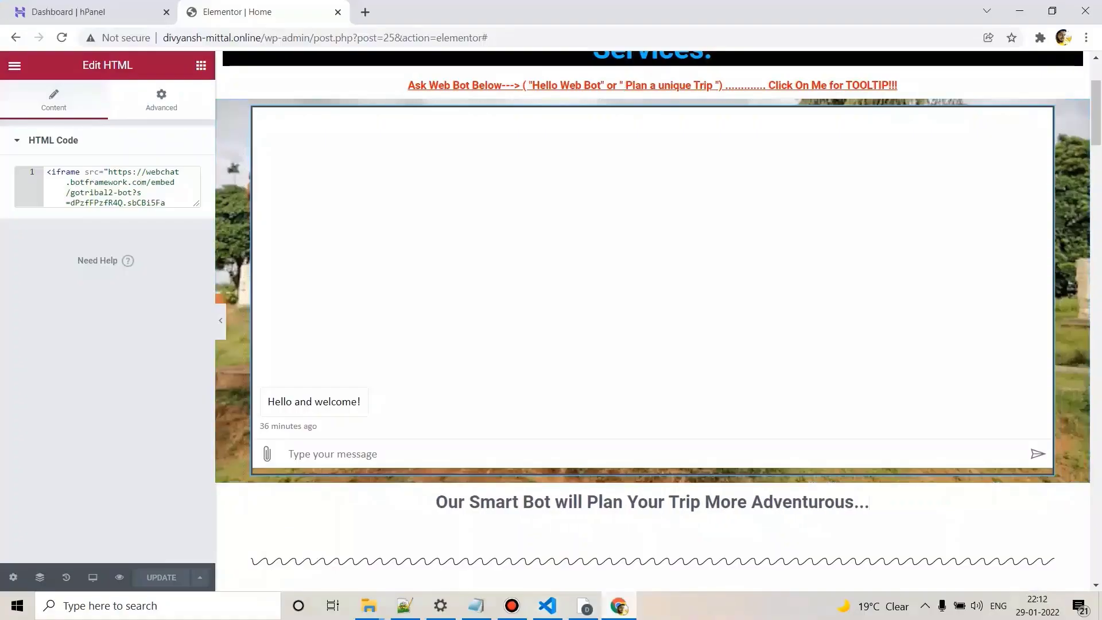
{"action": "scroll", "coordinate": [652, 322], "scroll_direction": "up", "scroll_amount": 3}
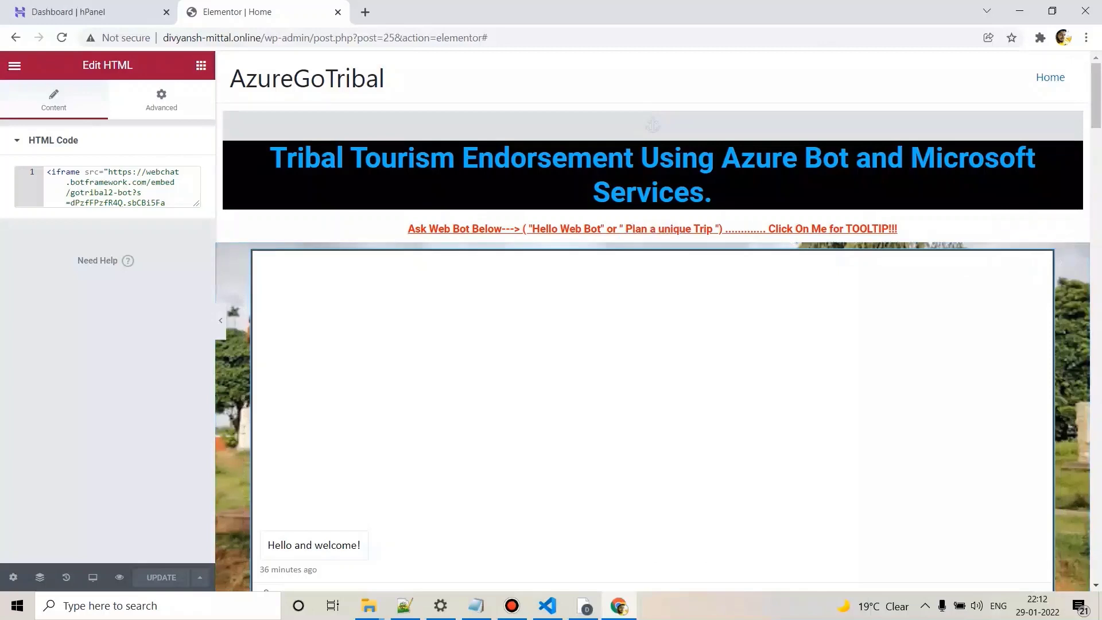
{"action": "scroll", "coordinate": [653, 322], "scroll_direction": "down", "scroll_amount": 3}
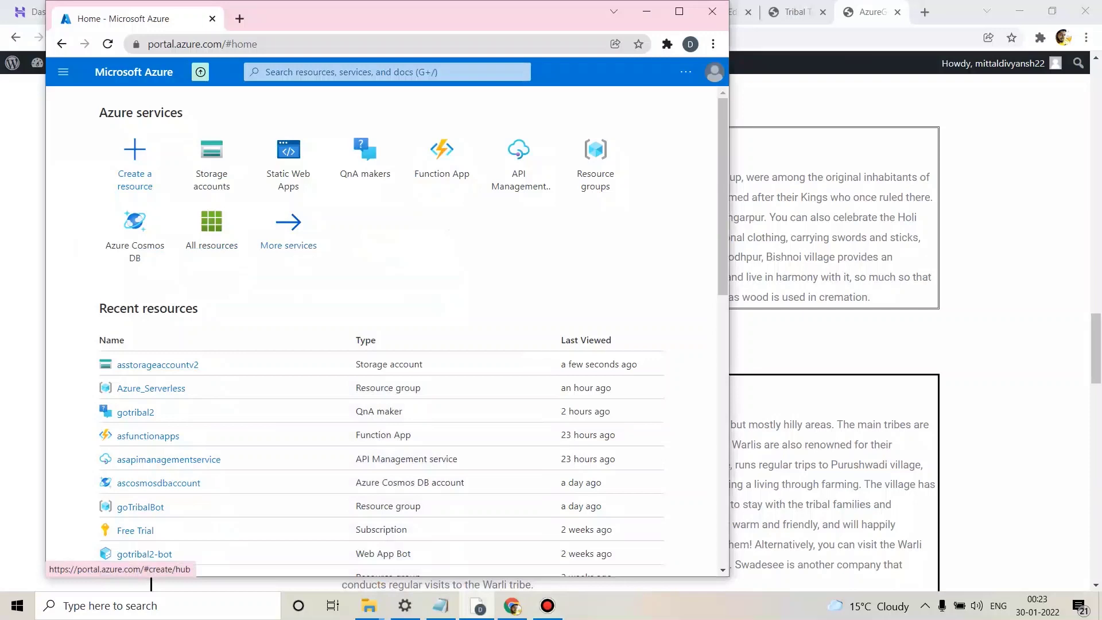
Step: Open the asstorageaccountv2 storage account and examine its static website settings, including the index document name
{"action": "left_click", "coordinate": [158, 364]}
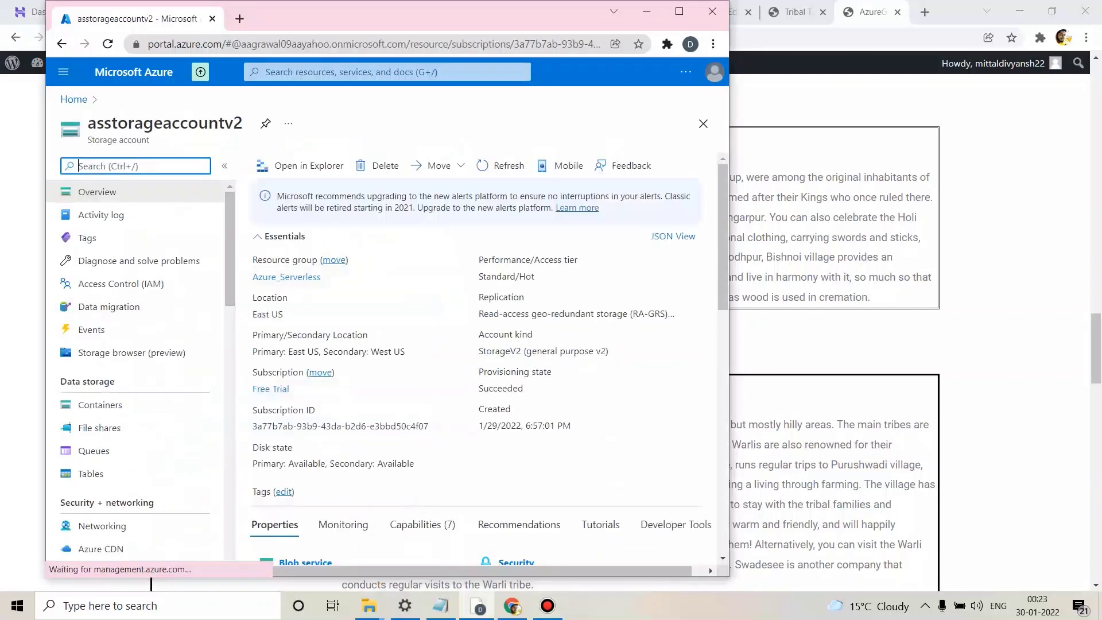
{"action": "scroll", "coordinate": [132, 289], "scroll_direction": "down", "scroll_amount": 9}
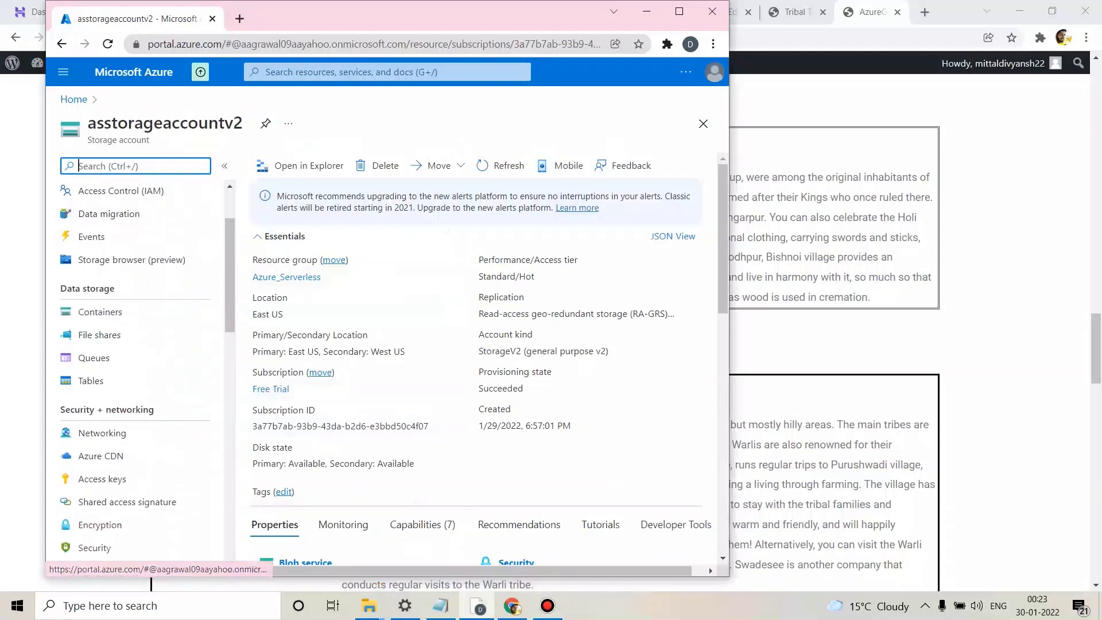
{"action": "scroll", "coordinate": [133, 339], "scroll_direction": "down", "scroll_amount": 5}
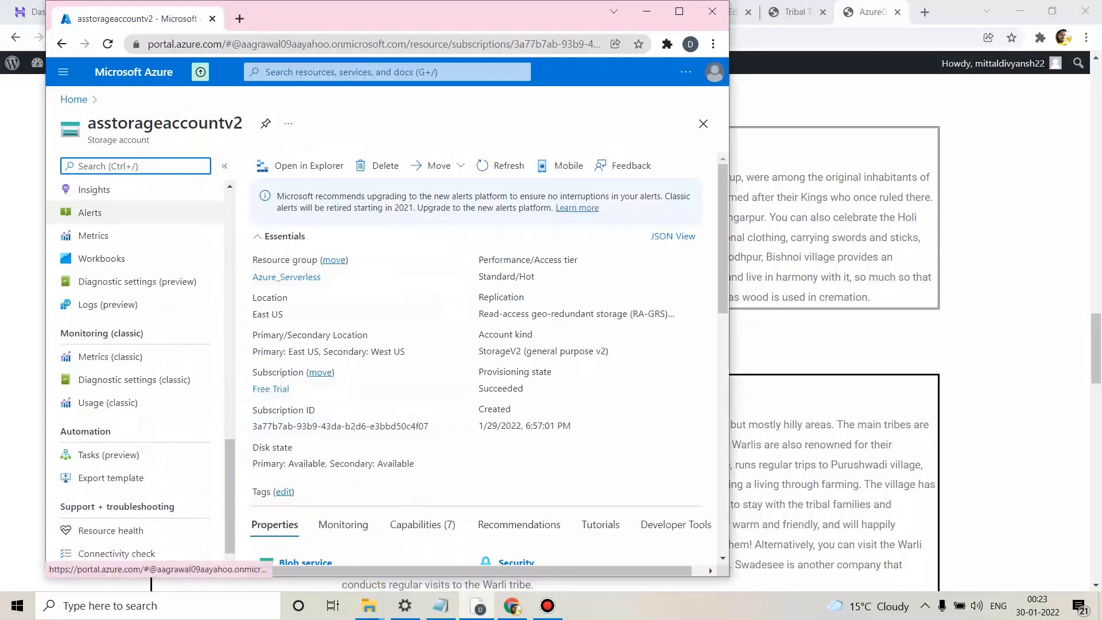
{"action": "scroll", "coordinate": [132, 386], "scroll_direction": "up", "scroll_amount": 4}
{"action": "scroll", "coordinate": [132, 385], "scroll_direction": "up", "scroll_amount": 4}
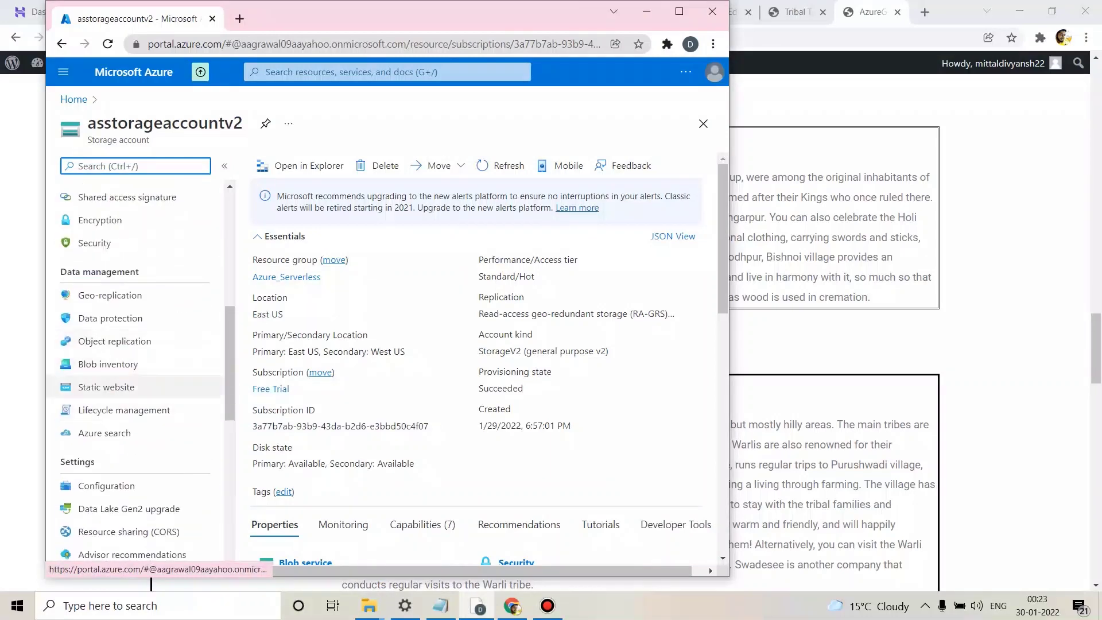
{"action": "left_click", "coordinate": [115, 387]}
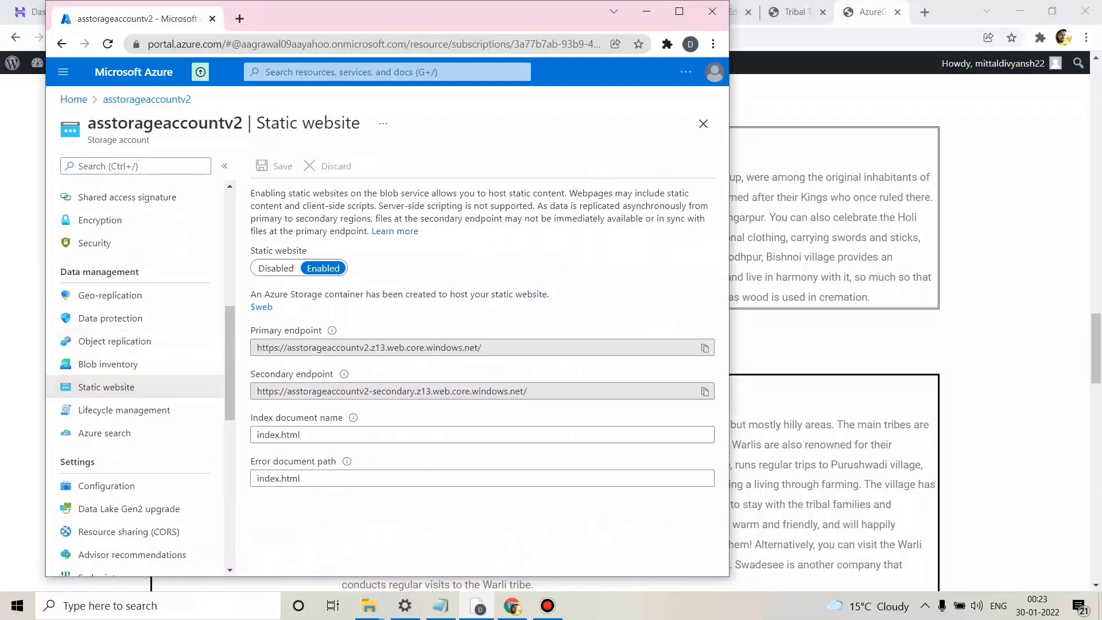
{"action": "left_click_drag", "start_coordinate": [302, 435], "coordinate": [257, 435]}
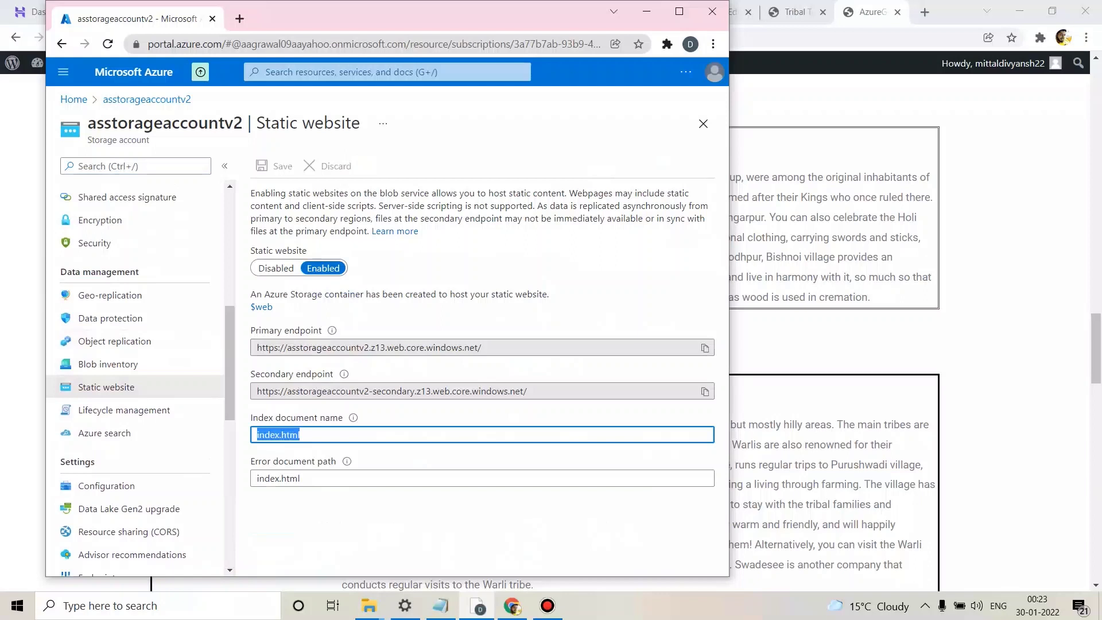
Step: Open the storage account's $web container and view the files stored in it
{"action": "scroll", "coordinate": [138, 373], "scroll_direction": "up", "scroll_amount": 6}
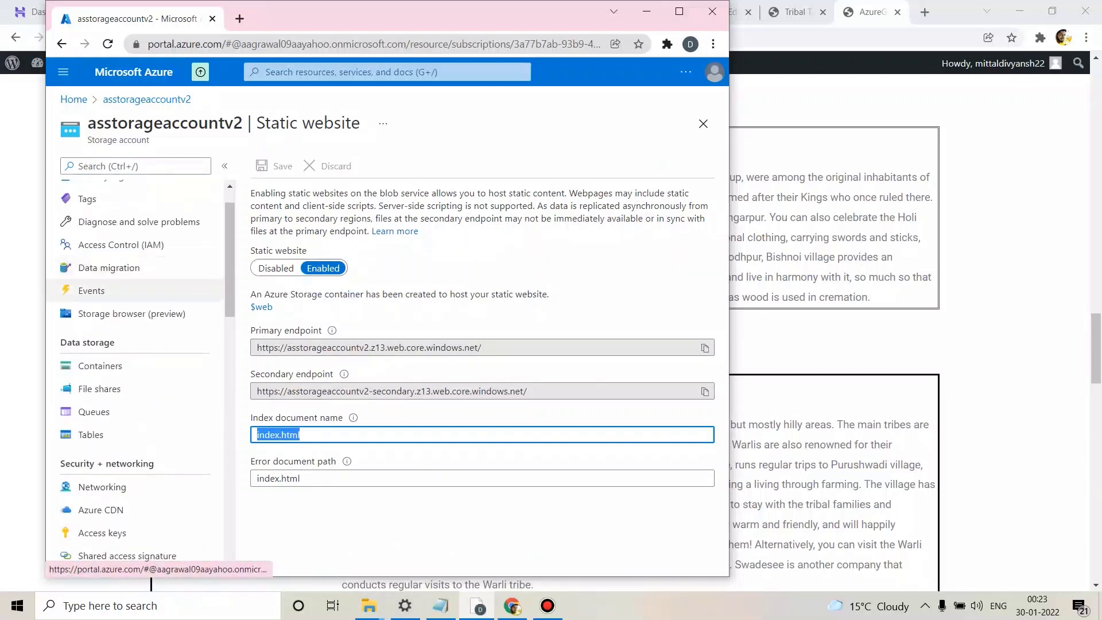
{"action": "left_click", "coordinate": [100, 365]}
{"action": "left_click", "coordinate": [288, 246]}
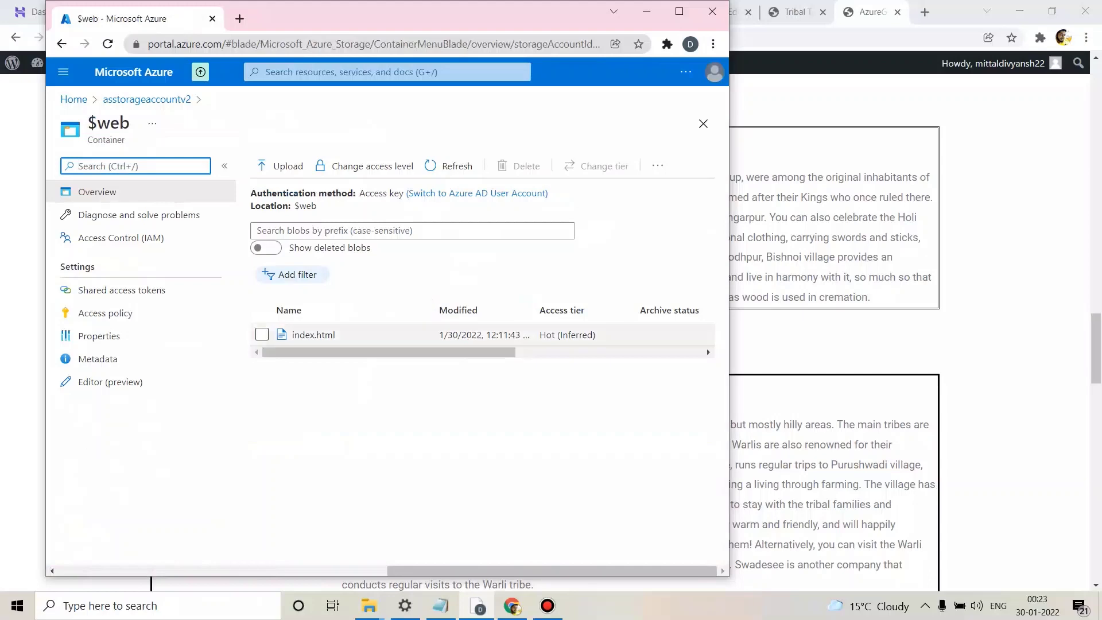
Step: From the storage account's static website settings, open the primary endpoint in a new browser tab and follow its link to the Azure bot
{"action": "left_click", "coordinate": [147, 99]}
{"action": "scroll", "coordinate": [142, 368], "scroll_direction": "down", "scroll_amount": 6}
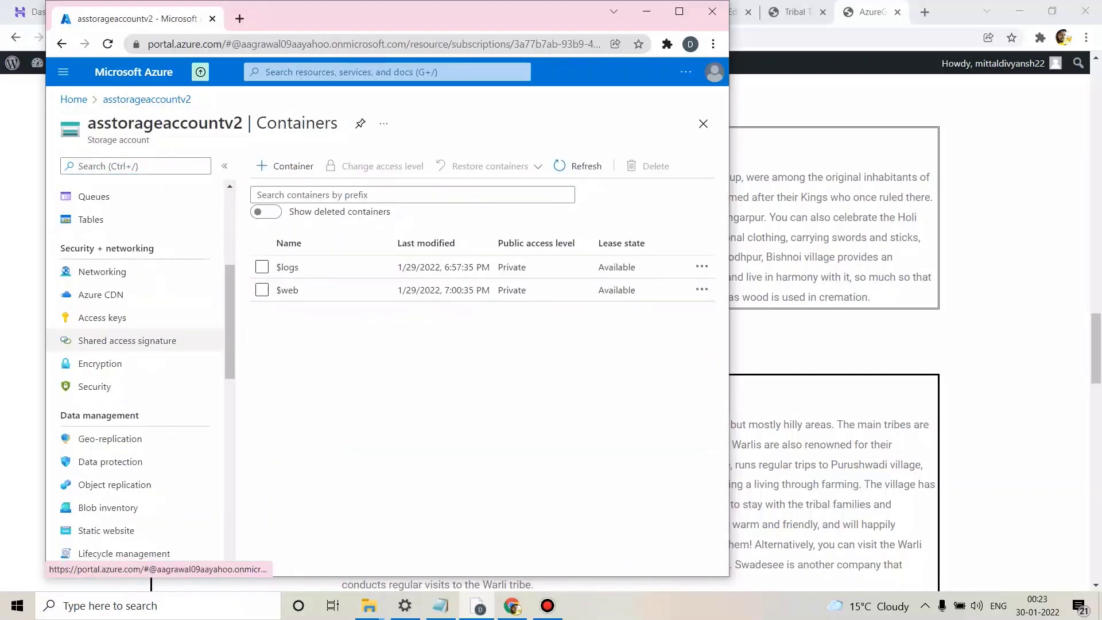
{"action": "scroll", "coordinate": [115, 459], "scroll_direction": "down", "scroll_amount": 3}
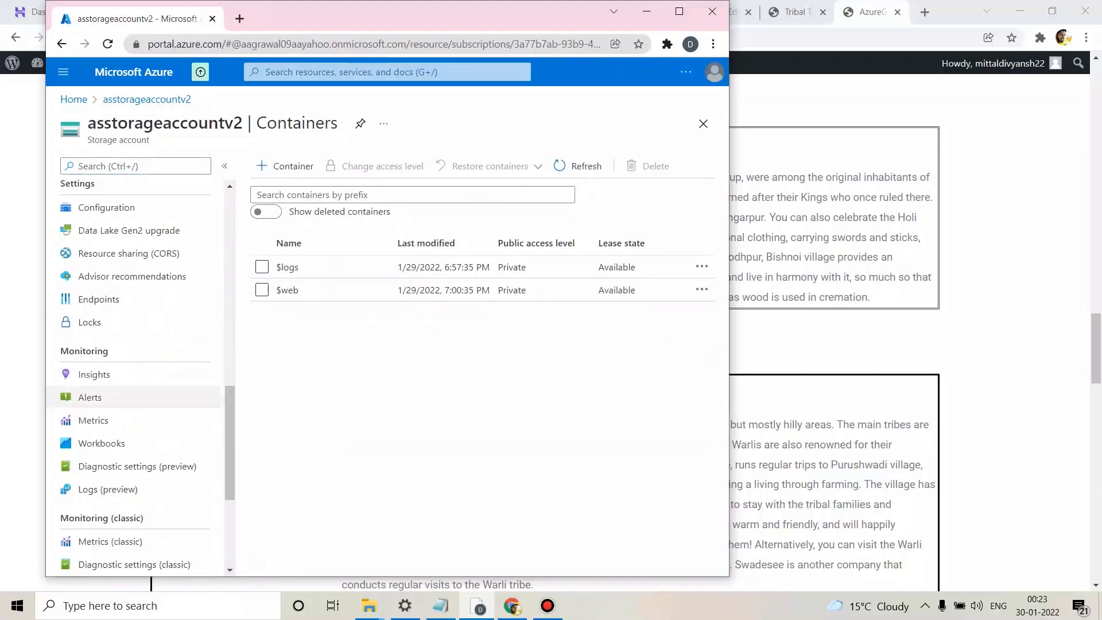
{"action": "scroll", "coordinate": [115, 458], "scroll_direction": "up", "scroll_amount": 8}
{"action": "scroll", "coordinate": [114, 459], "scroll_direction": "down", "scroll_amount": 3}
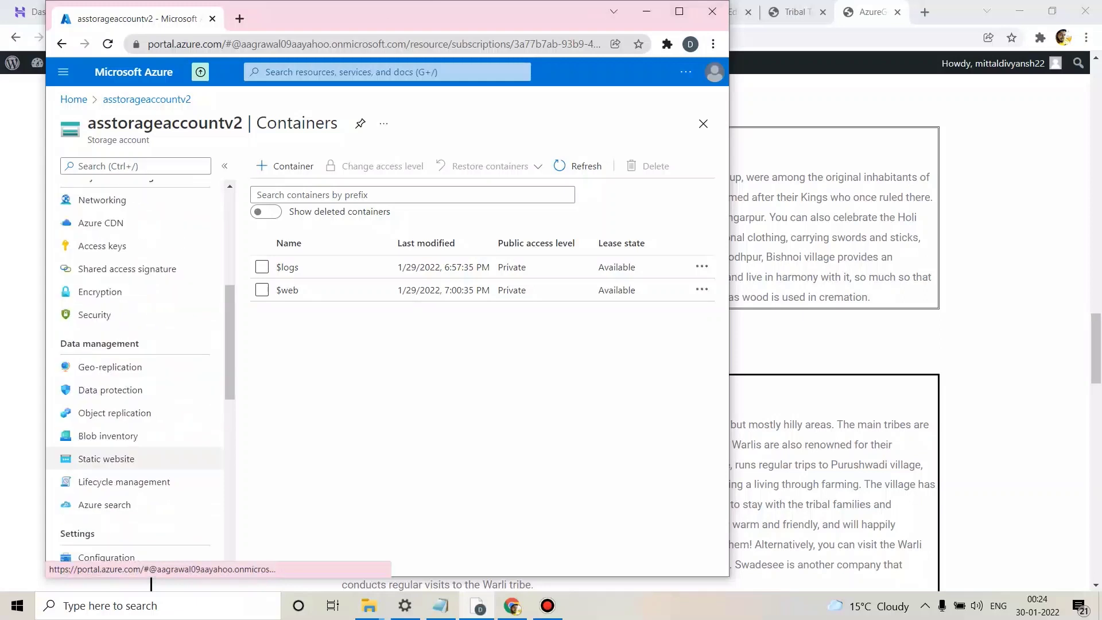
{"action": "left_click", "coordinate": [106, 459]}
{"action": "left_click_drag", "start_coordinate": [482, 348], "coordinate": [257, 347]}
{"action": "right_click", "coordinate": [291, 348]}
{"action": "left_click", "coordinate": [322, 361]}
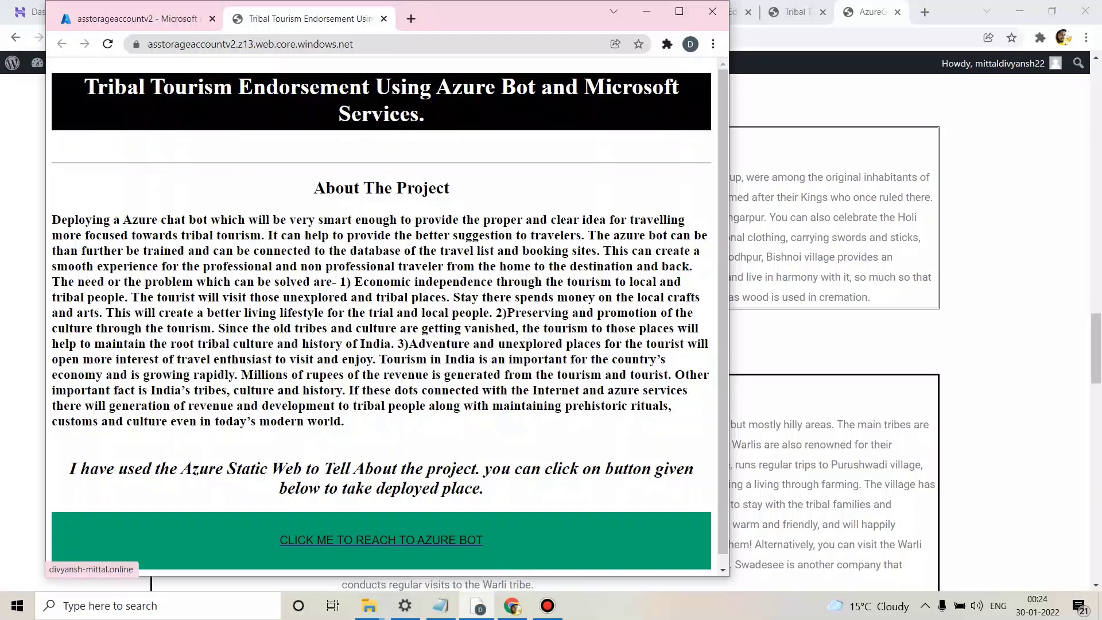
{"action": "left_click", "coordinate": [381, 540]}
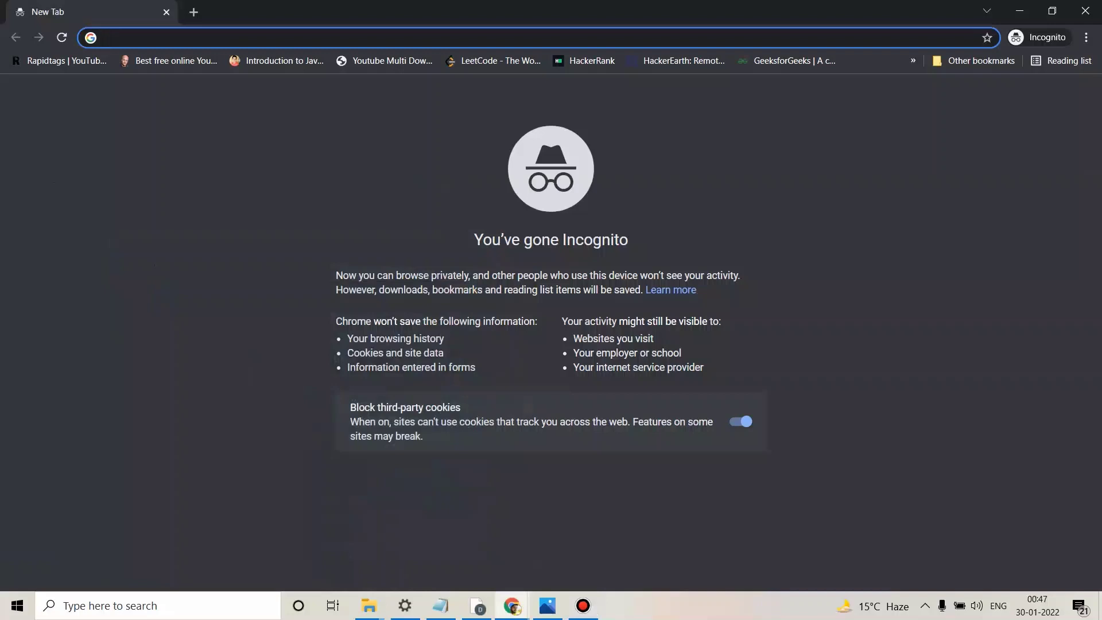
Step: Load asstorageaccountv2.z13.web.core.windows.net in an incognito window and follow the page's link to the Azure bot
{"action": "right_click", "coordinate": [249, 37]}
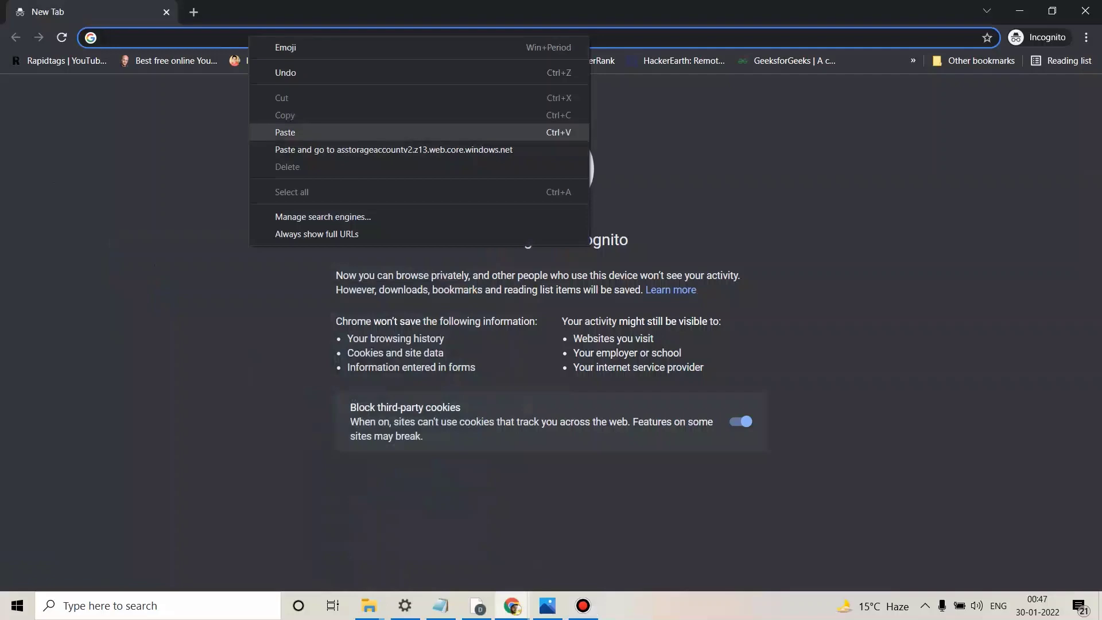
{"action": "left_click", "coordinate": [345, 149]}
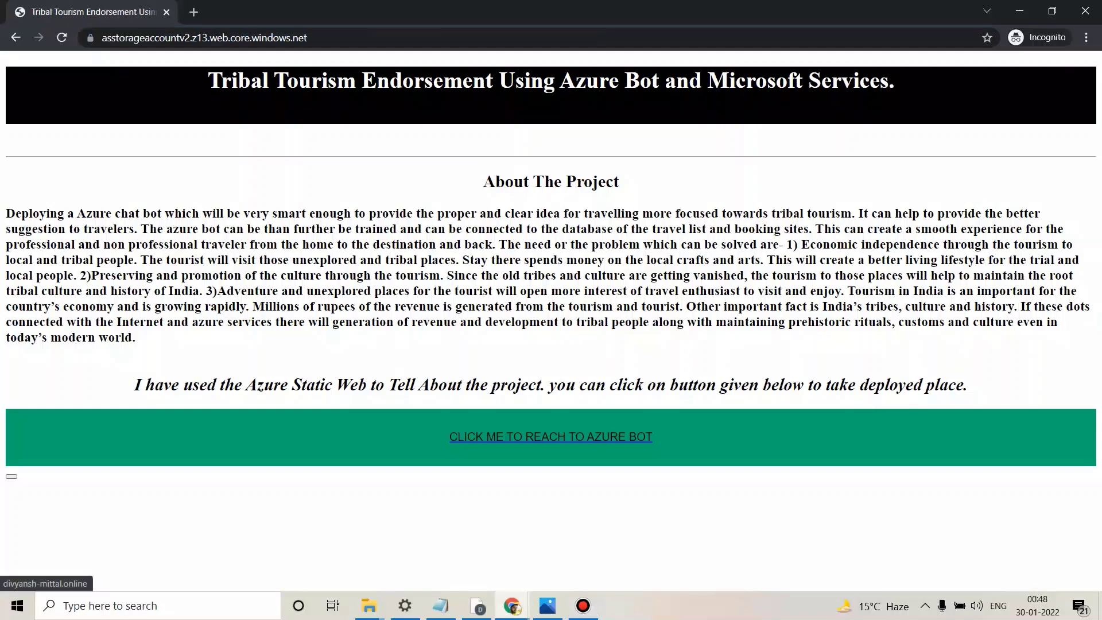
{"action": "left_click", "coordinate": [550, 436]}
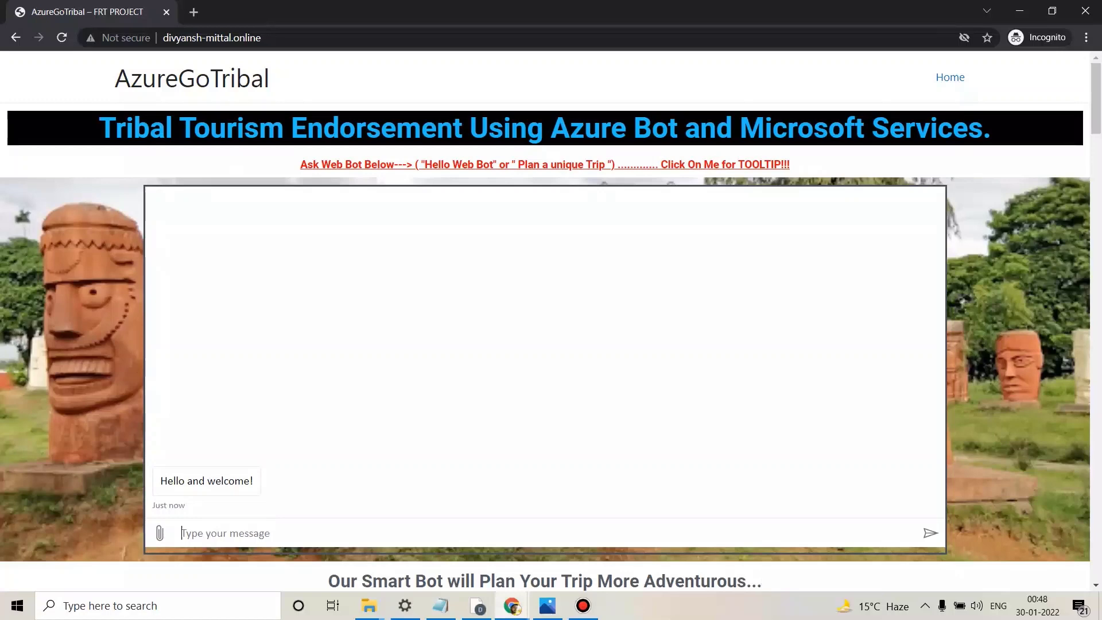
Step: Send the message "hello web bot" to the chat bot on the AzureGoTribal site
{"action": "type", "text": "e"}
{"action": "key", "text": "BackSpace"}
{"action": "type", "text": "hello"}
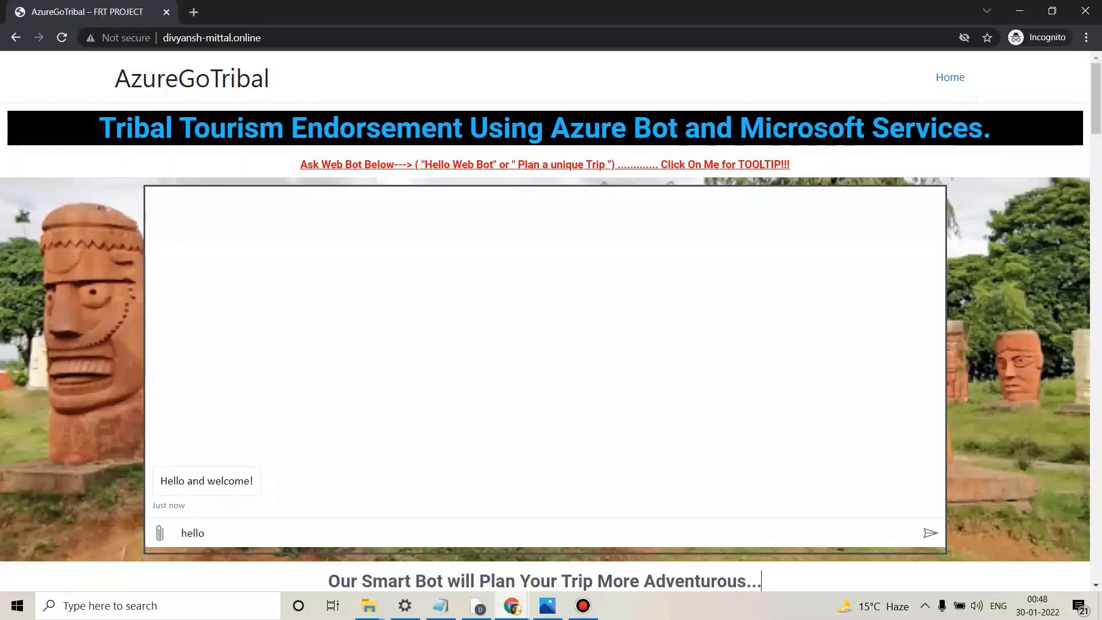
{"action": "type", "text": " web bot"}
{"action": "key", "text": "Return"}
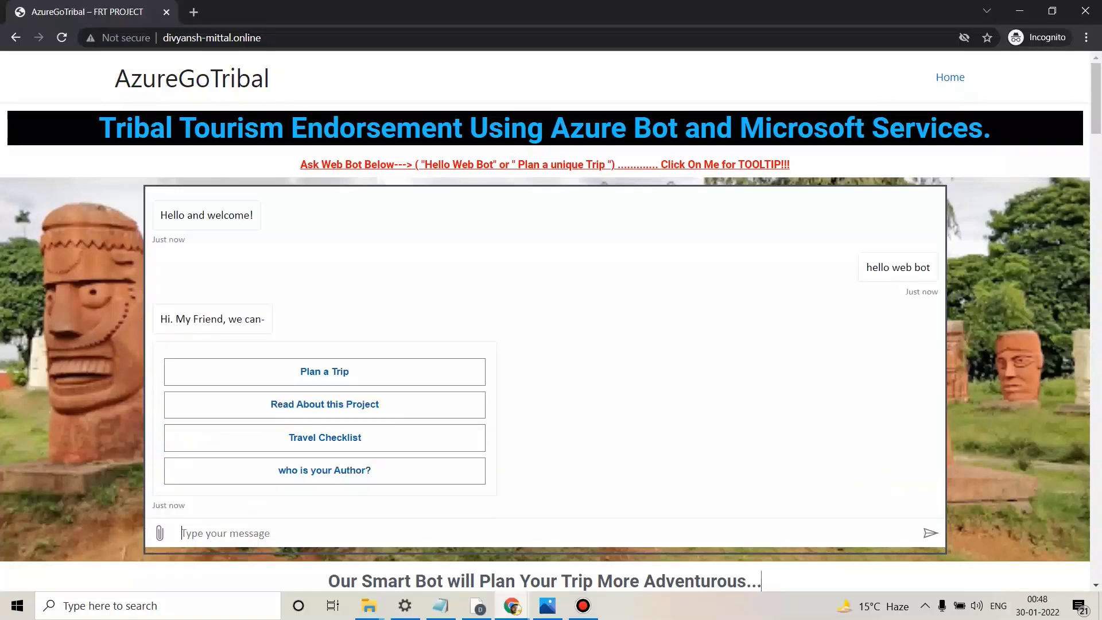
Step: Choose "Plan a Trip" and "Read About this Project" in the bot's reply, and review the answers in the conversation
{"action": "left_click", "coordinate": [325, 372]}
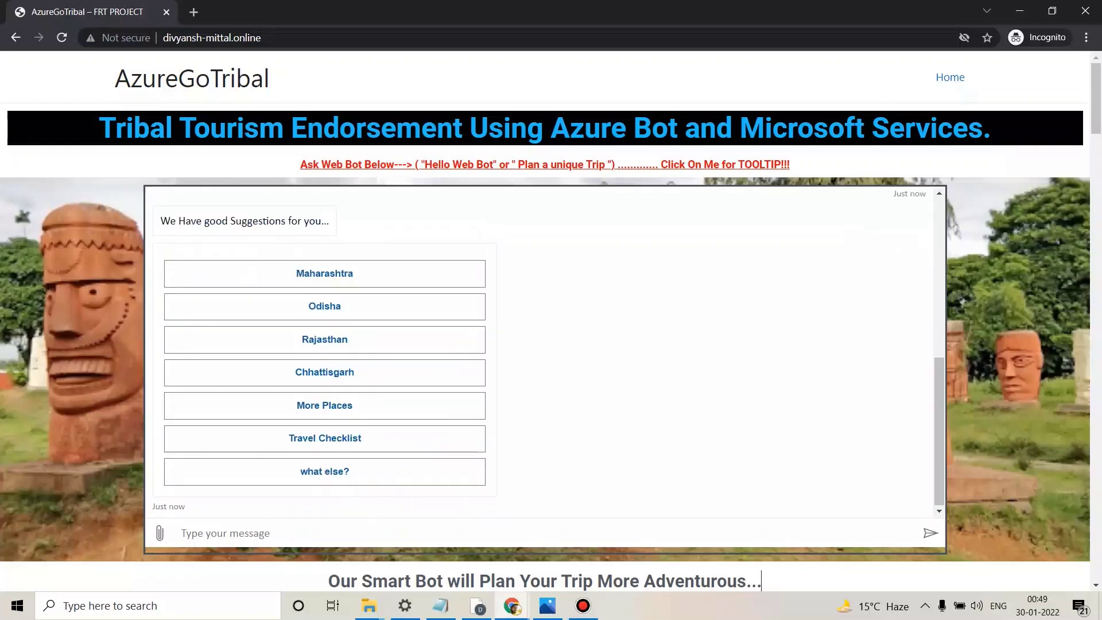
{"action": "scroll", "coordinate": [545, 353], "scroll_direction": "up", "scroll_amount": 4}
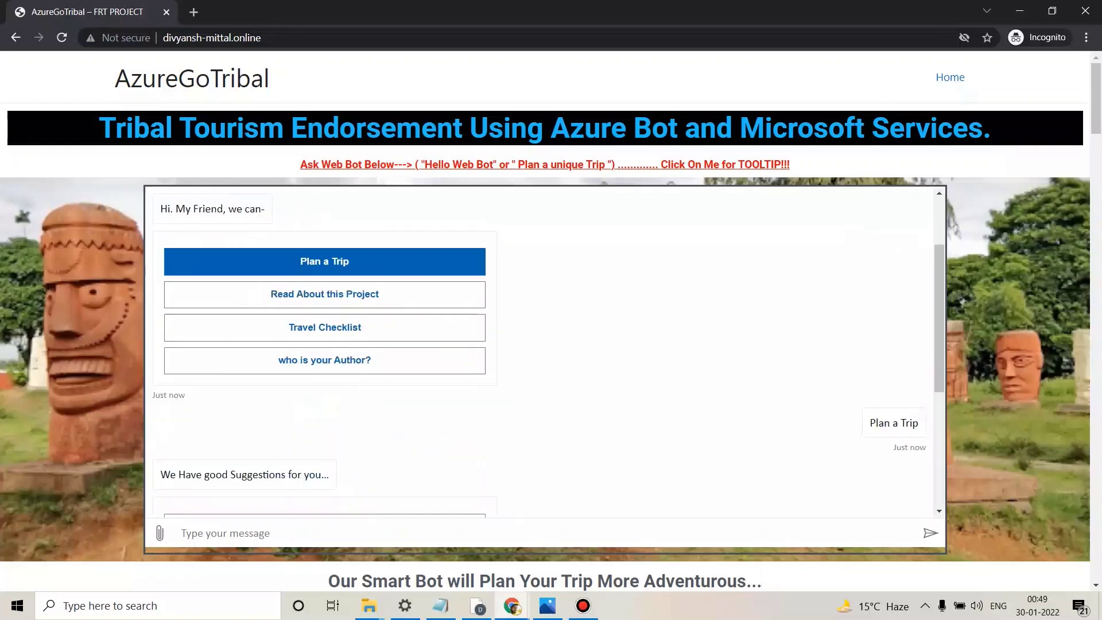
{"action": "left_click", "coordinate": [324, 294]}
{"action": "scroll", "coordinate": [324, 294], "scroll_direction": "down", "scroll_amount": 3}
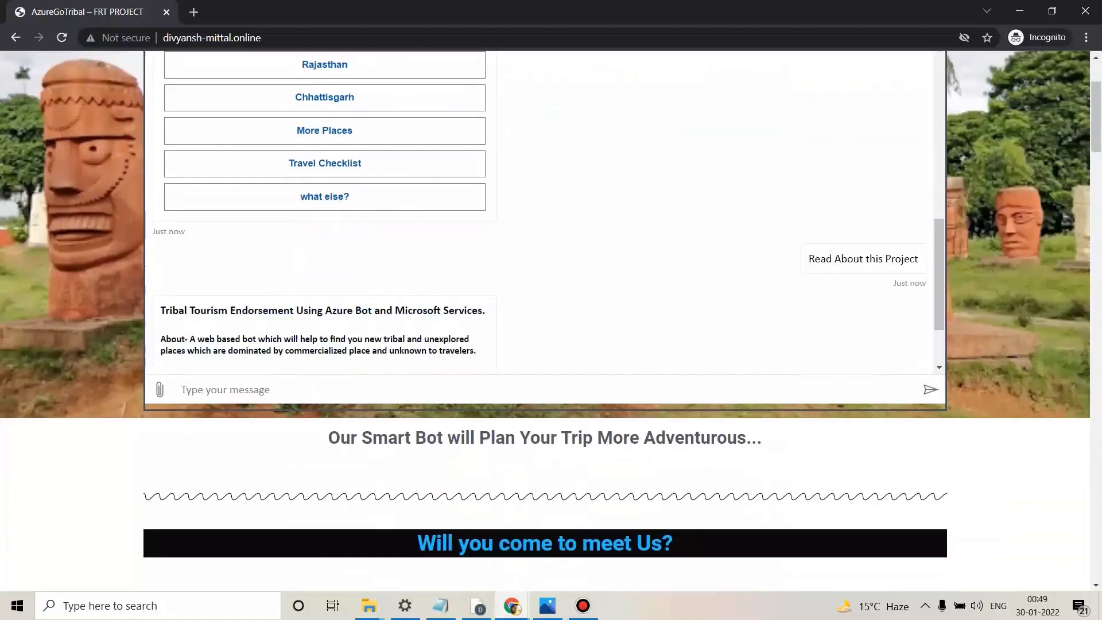
{"action": "scroll", "coordinate": [545, 207], "scroll_direction": "up", "scroll_amount": 10}
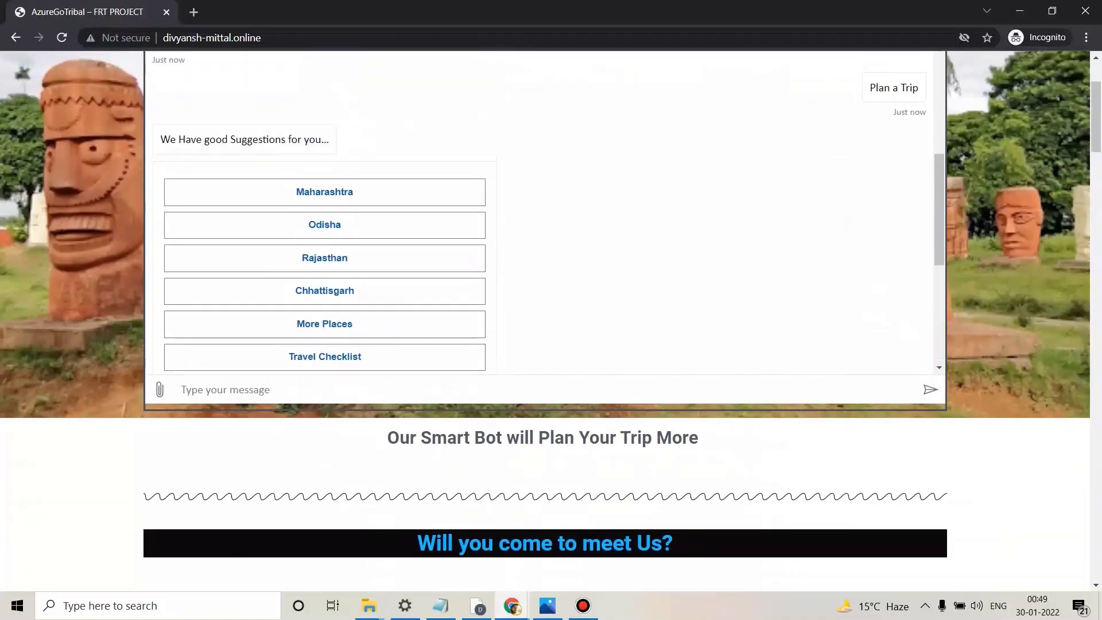
{"action": "scroll", "coordinate": [545, 310], "scroll_direction": "up", "scroll_amount": 3}
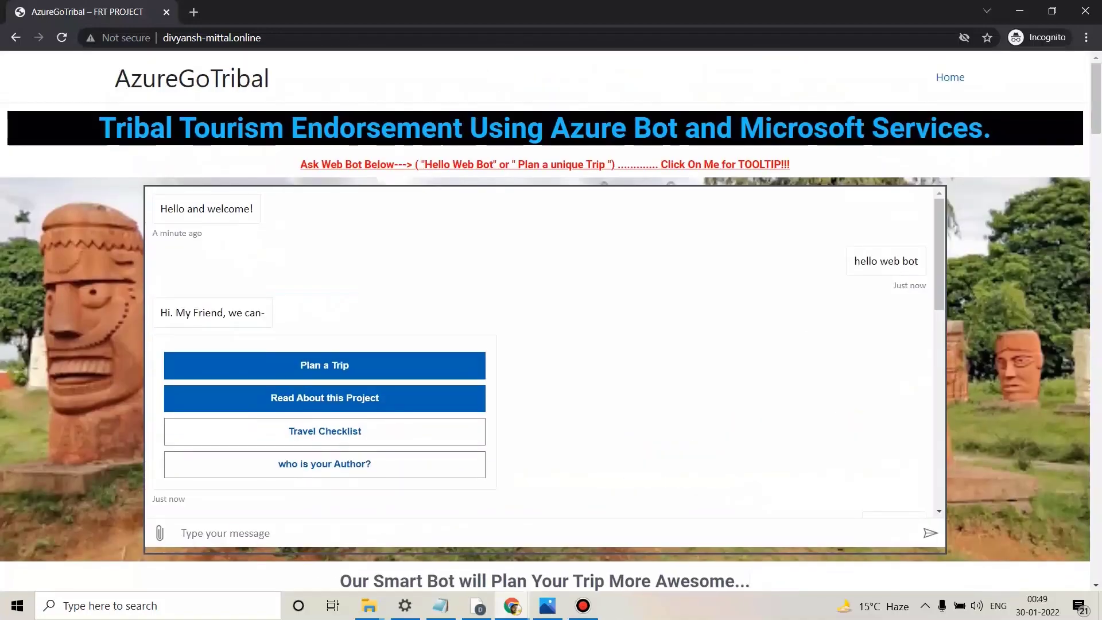
{"action": "scroll", "coordinate": [546, 351], "scroll_direction": "down", "scroll_amount": 8}
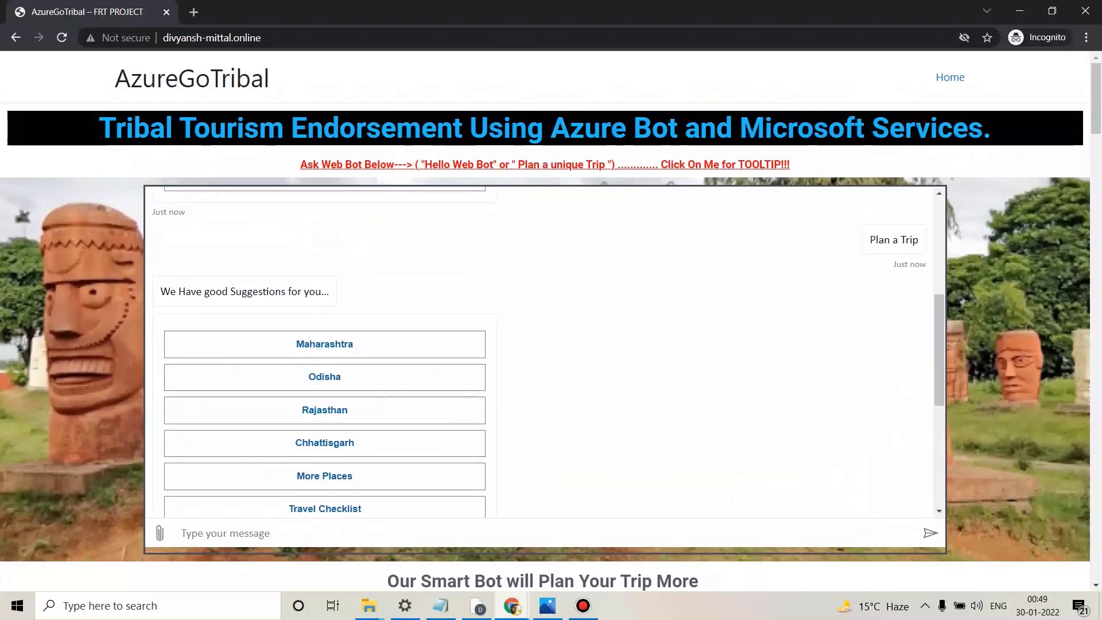
{"action": "scroll", "coordinate": [546, 350], "scroll_direction": "down", "scroll_amount": 3}
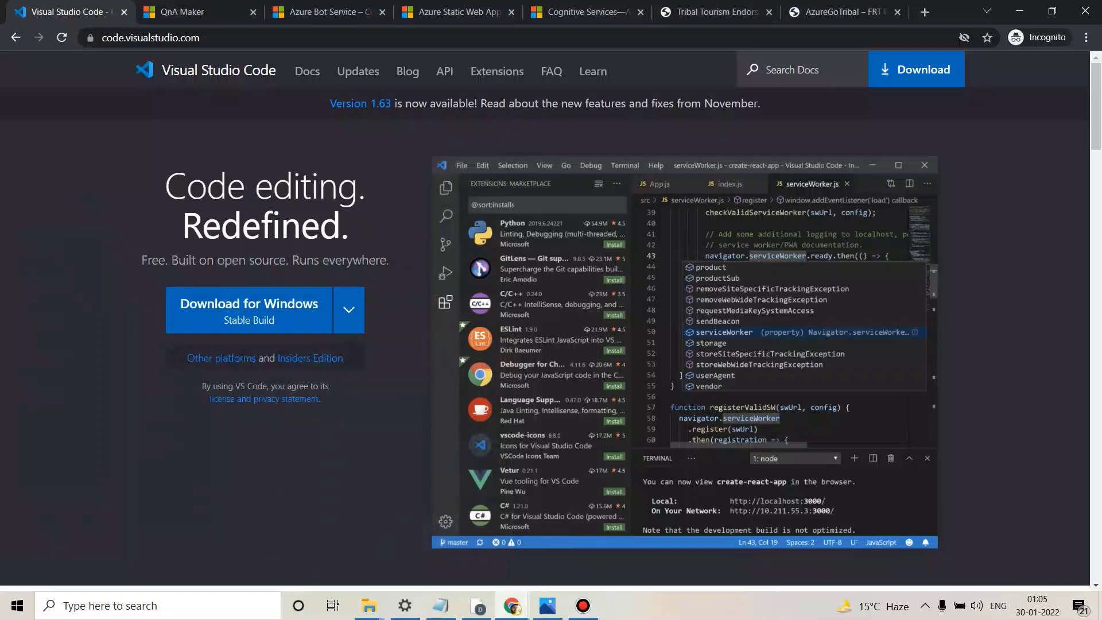
Step: Look through the open product pages for QnA Maker, Azure Bot Service, Static Web Apps and Azure Cognitive Services
{"action": "left_click", "coordinate": [214, 12]}
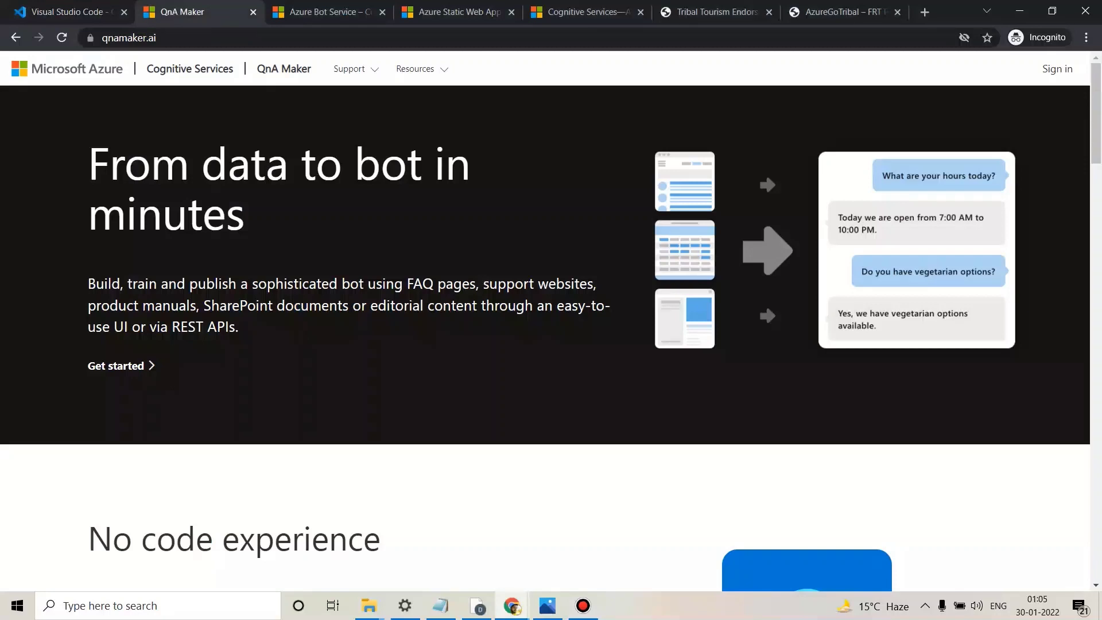
{"action": "key", "text": "ctrl+Tab"}
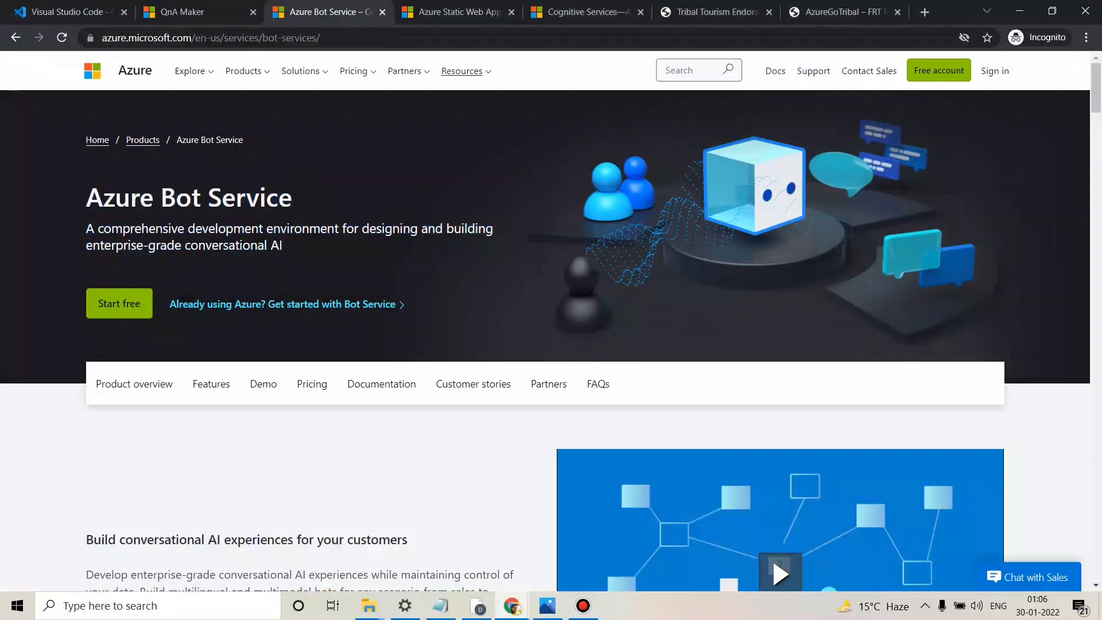
{"action": "key", "text": "ctrl+Tab"}
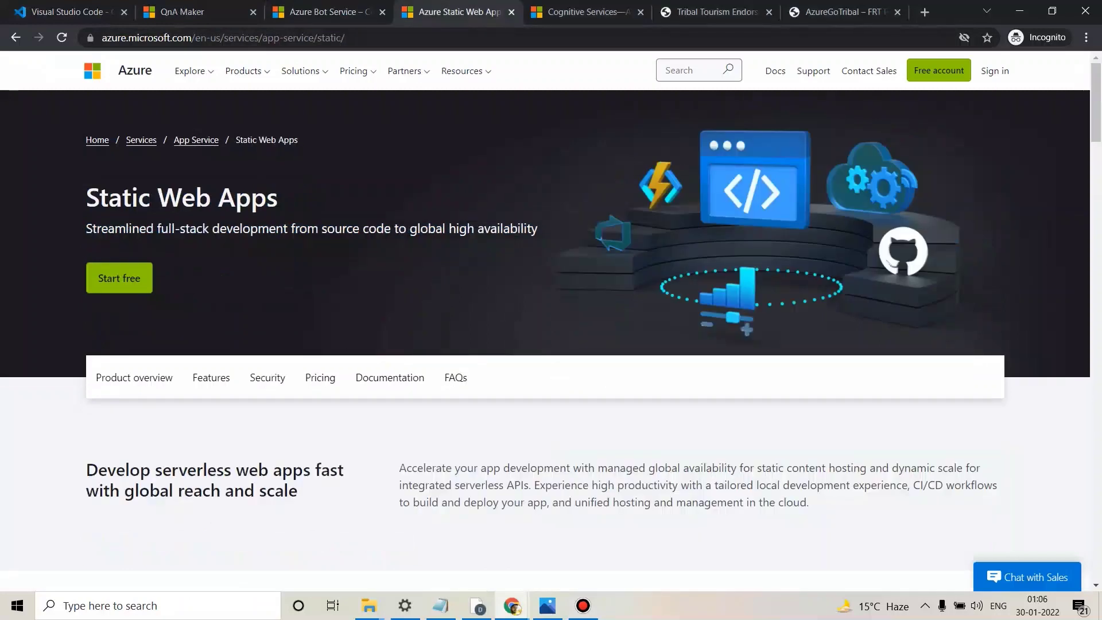
{"action": "key", "text": "ctrl+Tab"}
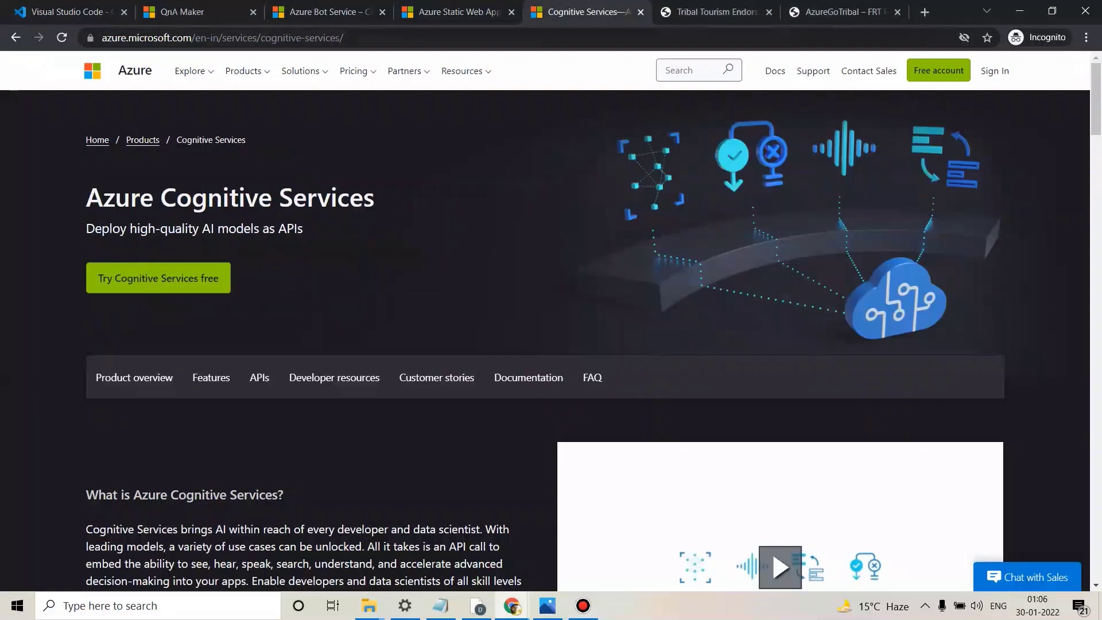